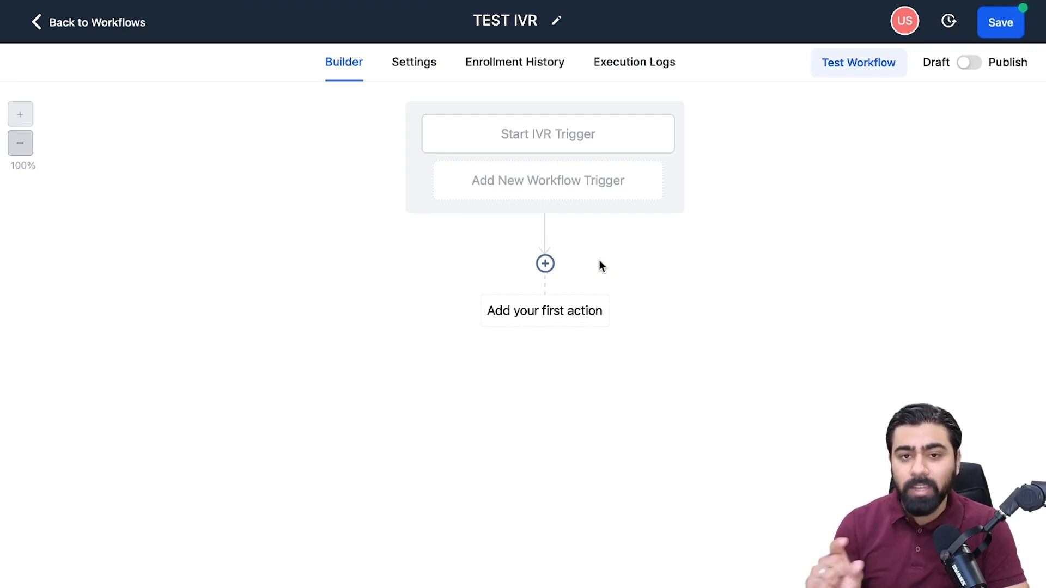
Add a Gather Input On Call action as the workflow's first action and name it WELCOME MESSAGE.
left_click(539, 267)
scroll(815, 451, "down", 10)
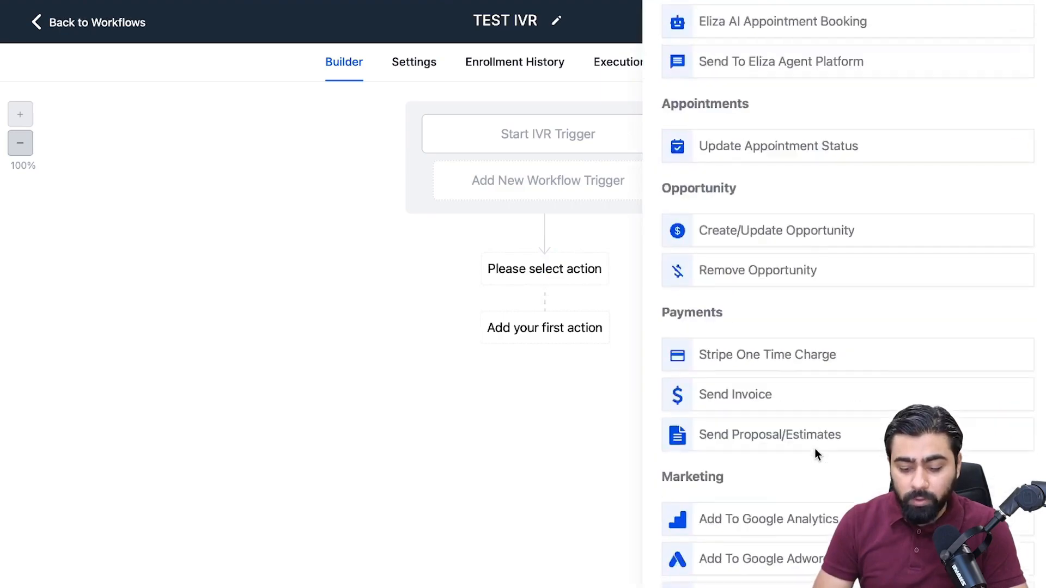
scroll(815, 449, "down", 12)
scroll(742, 413, "up", 1)
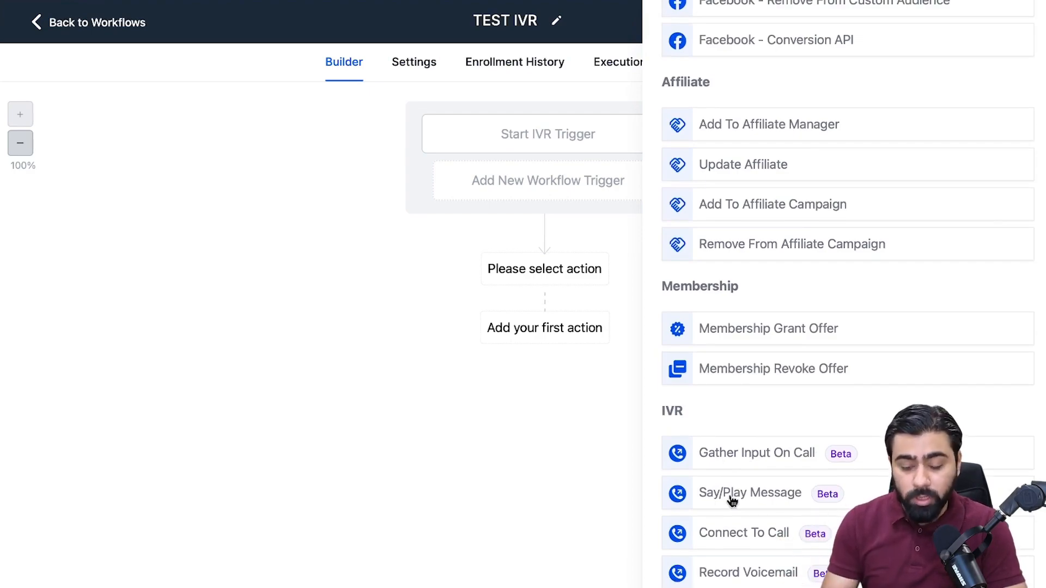
left_click(730, 463)
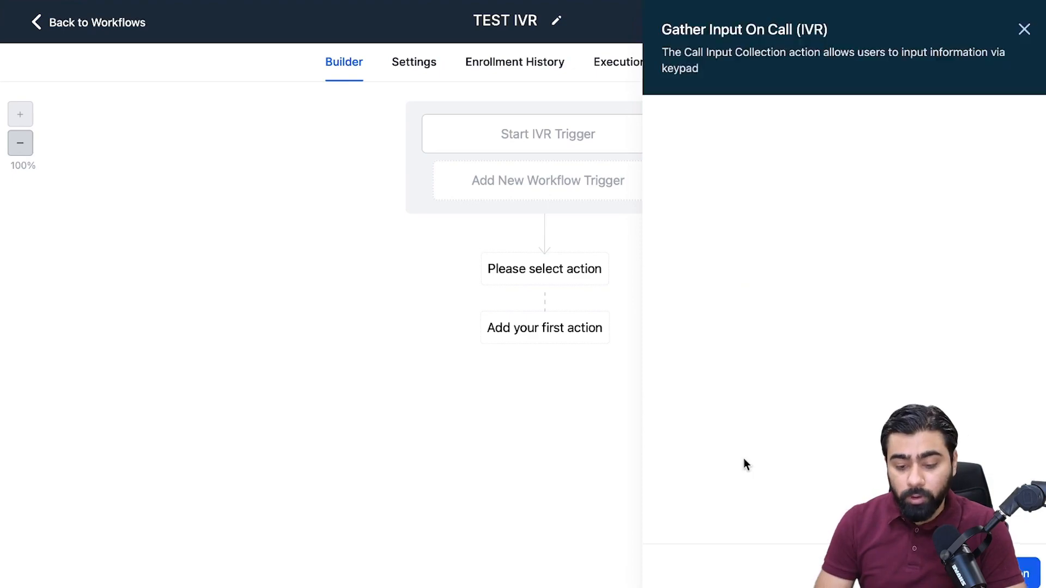
left_click_drag(778, 159, 619, 158)
type("WELCOME")
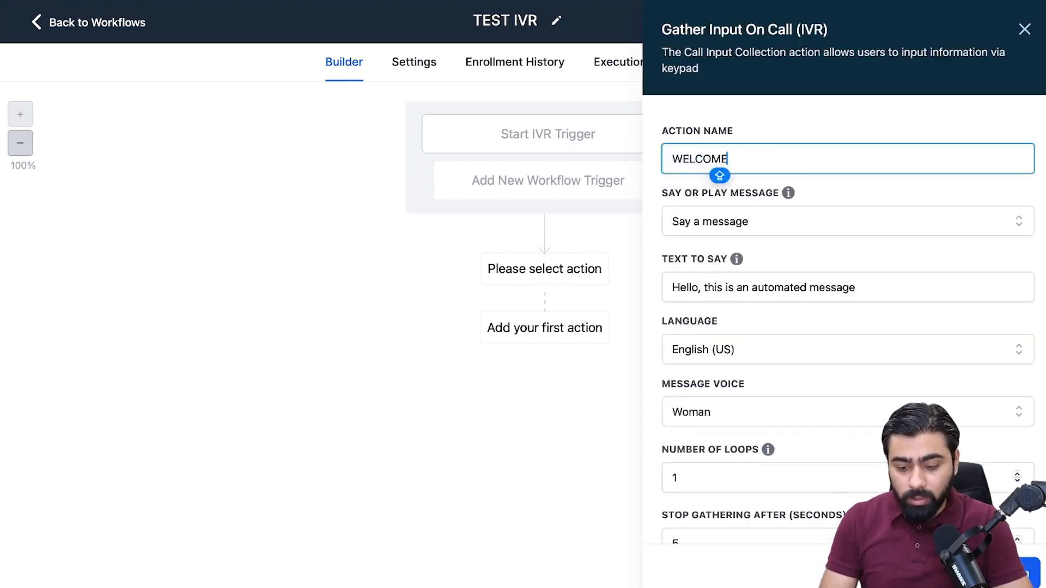
type(" MESSAGE")
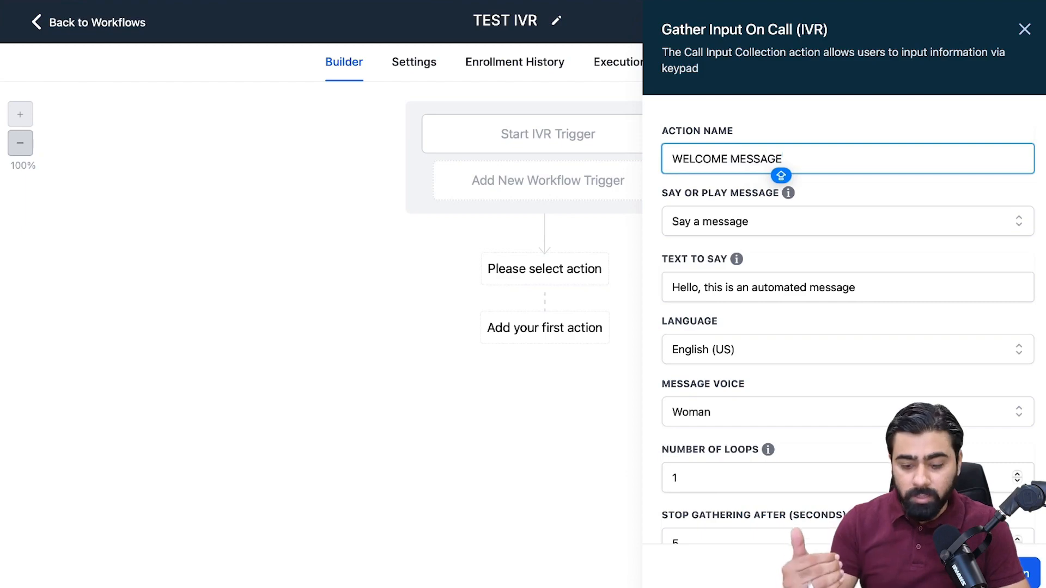
Try the Play a message option for the welcome action and restore Say a message.
left_click(717, 224)
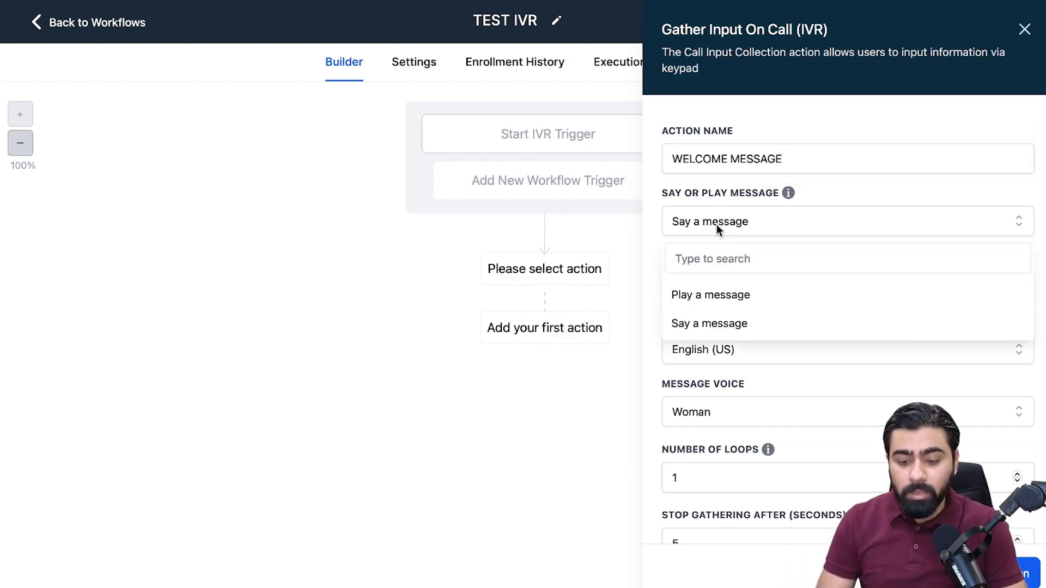
left_click(710, 324)
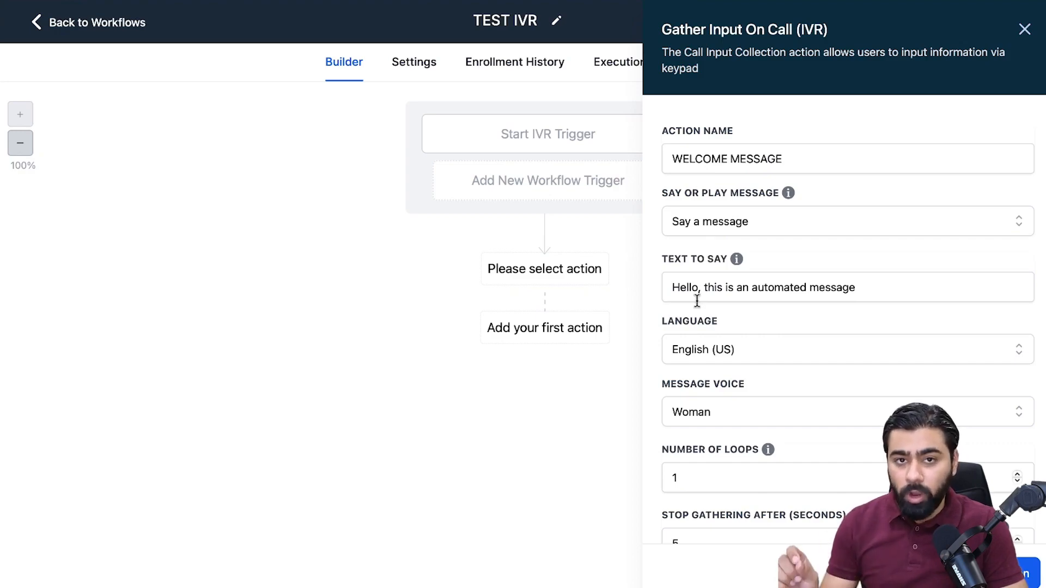
left_click(690, 222)
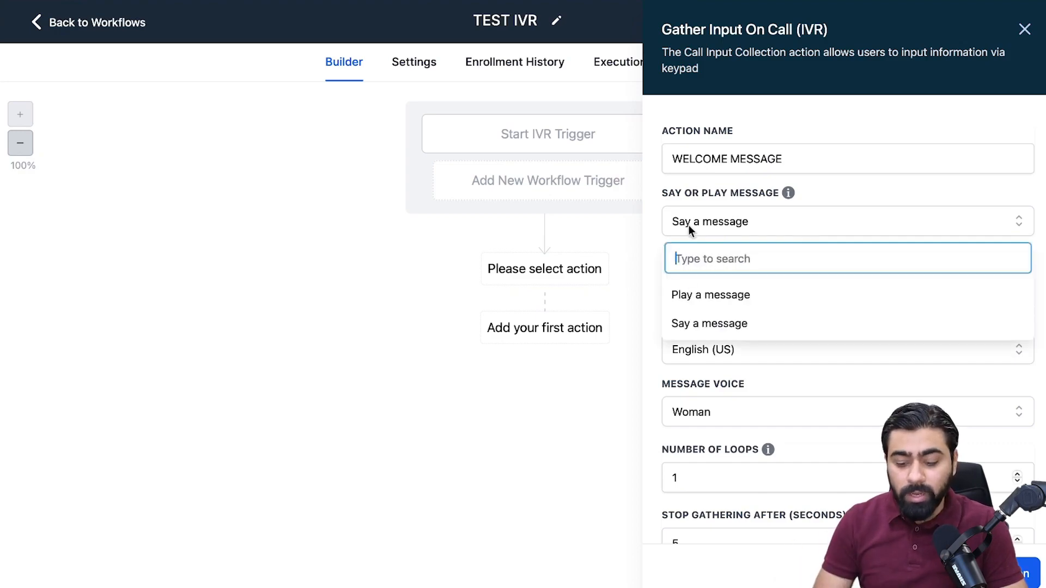
left_click(718, 294)
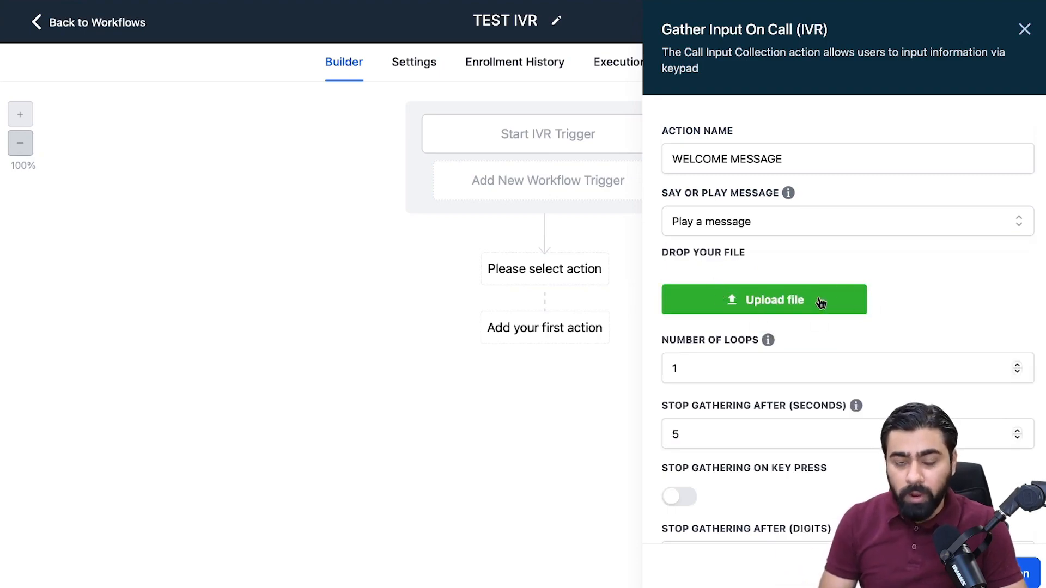
left_click(721, 226)
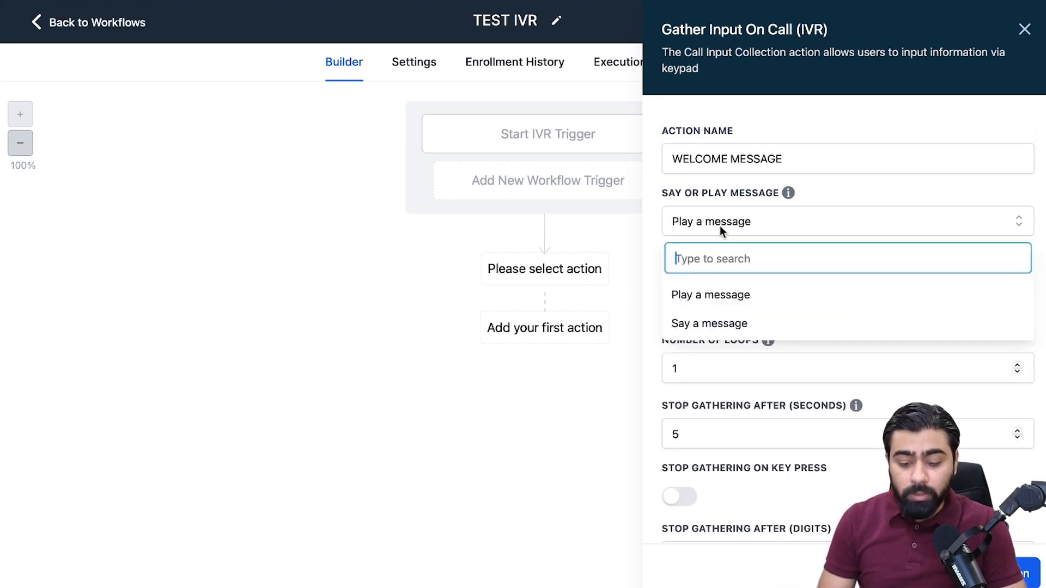
left_click(714, 320)
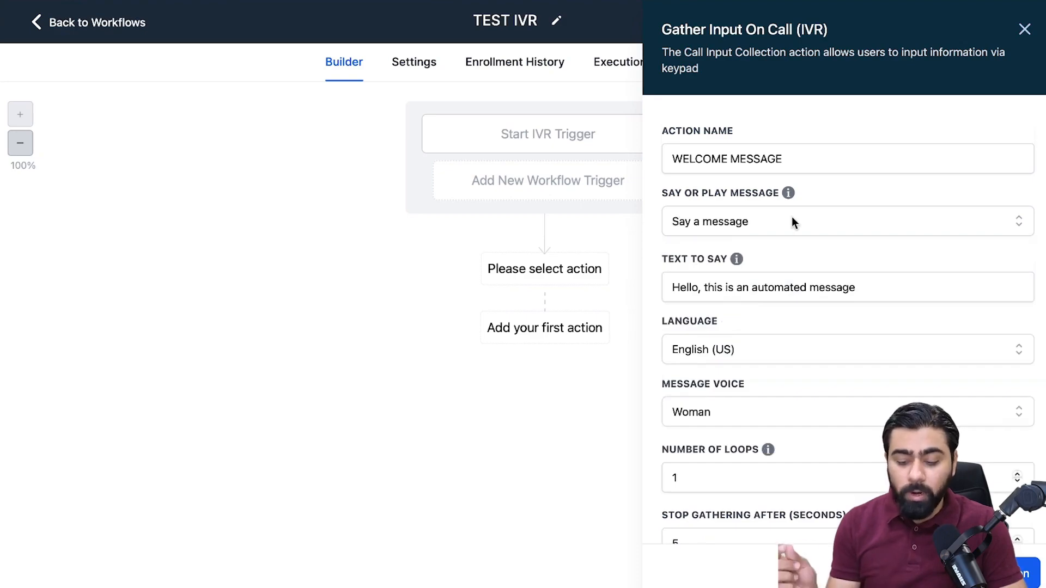
Replace the text to say with the copied greeting beginning "Hello {{contact.first_name}}! Thank you for calling Sam's Chiropractic" and ending with the Front Desk option.
left_click(698, 287)
type(",")
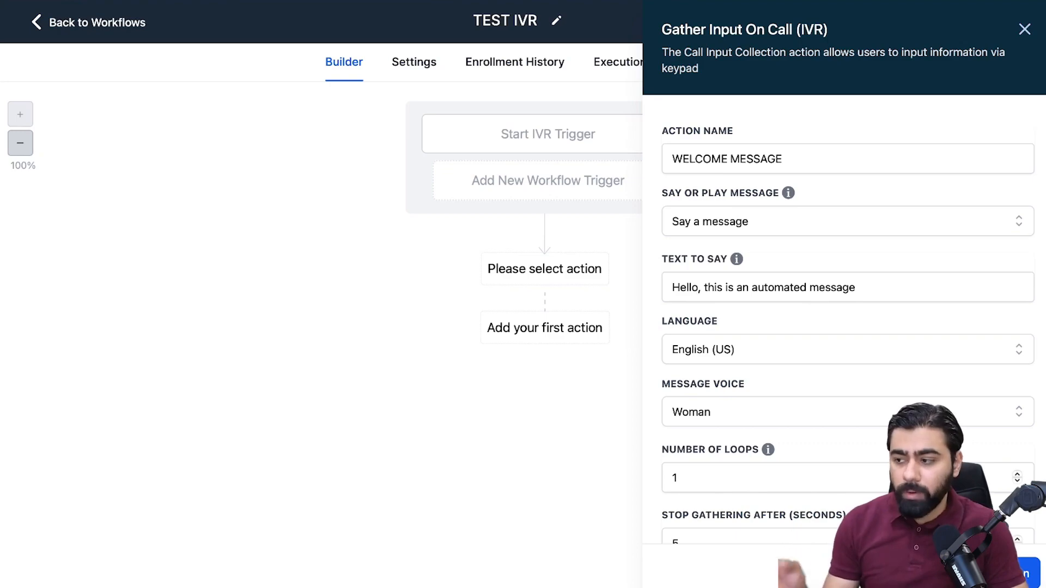
left_click(714, 289)
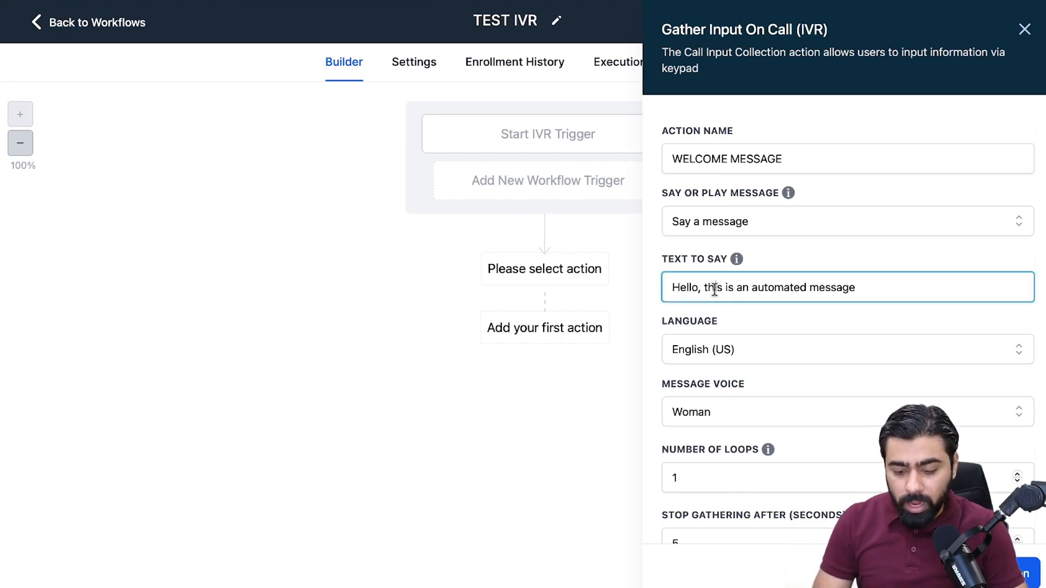
key("super+a")
key("super+v")
key("super+a")
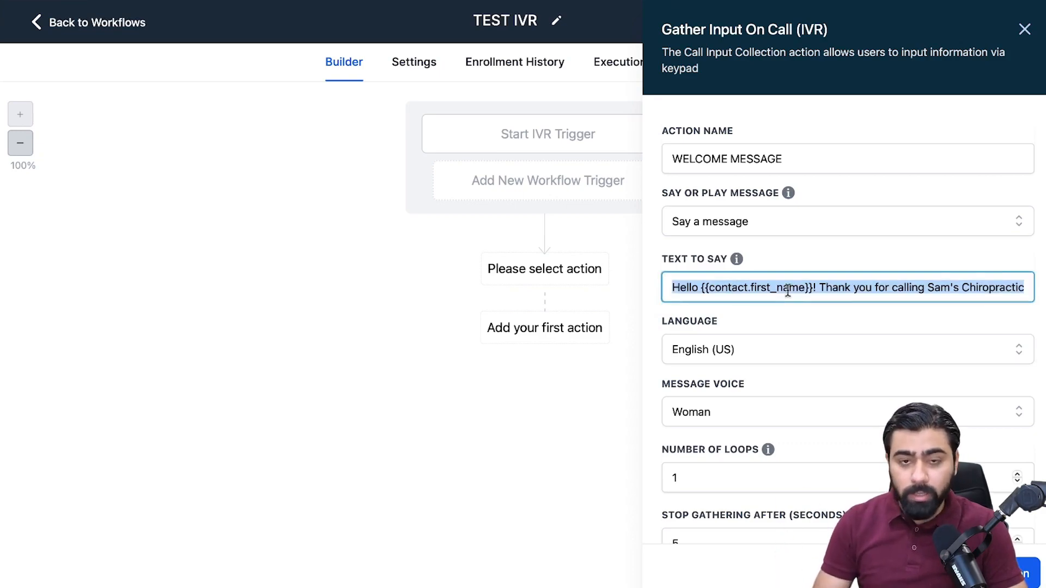
left_click(842, 287)
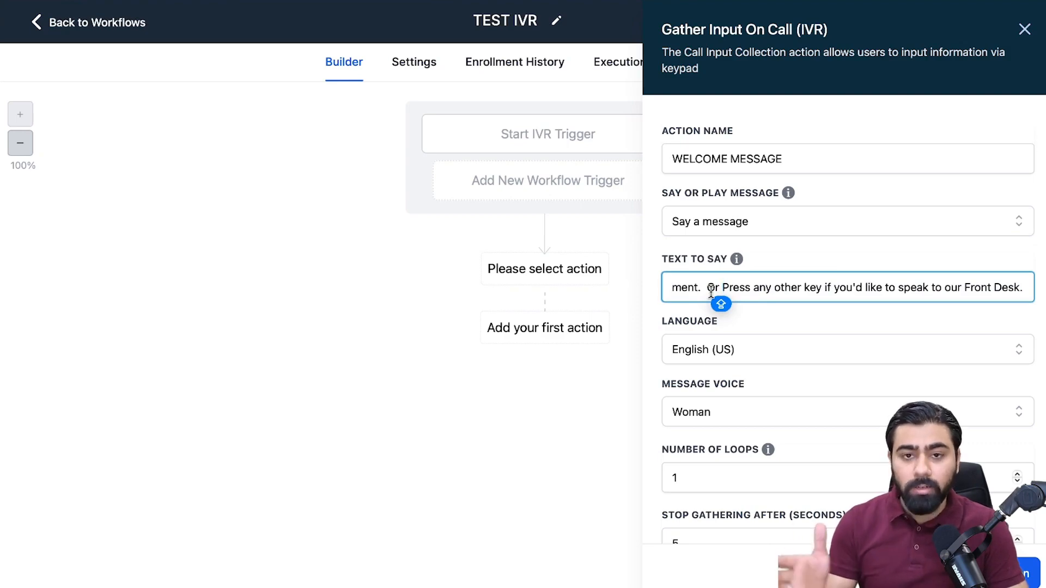
mouse_move(742, 262)
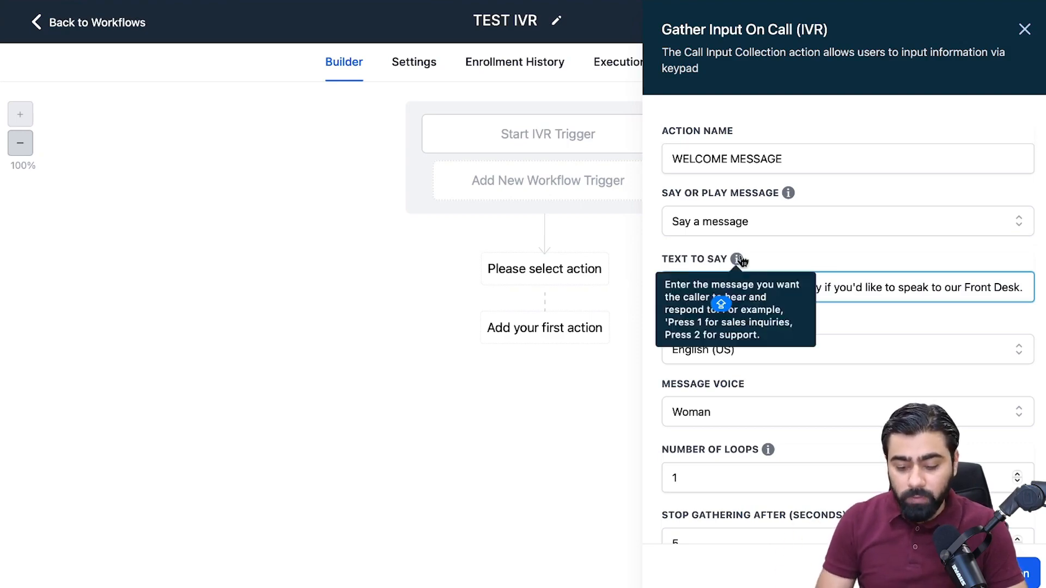
scroll(883, 310, "down", 1)
left_click(706, 356)
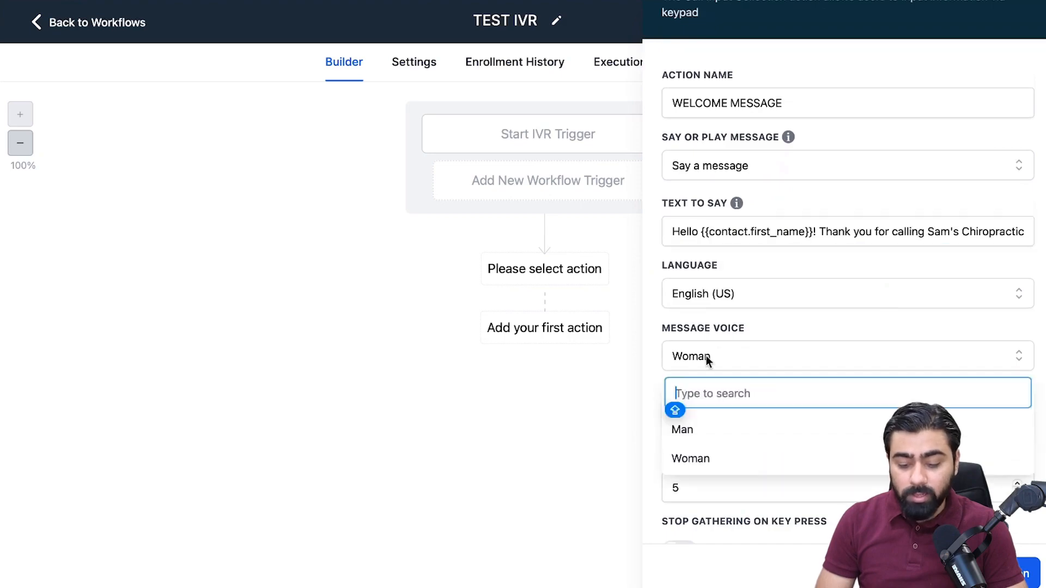
left_click(732, 363)
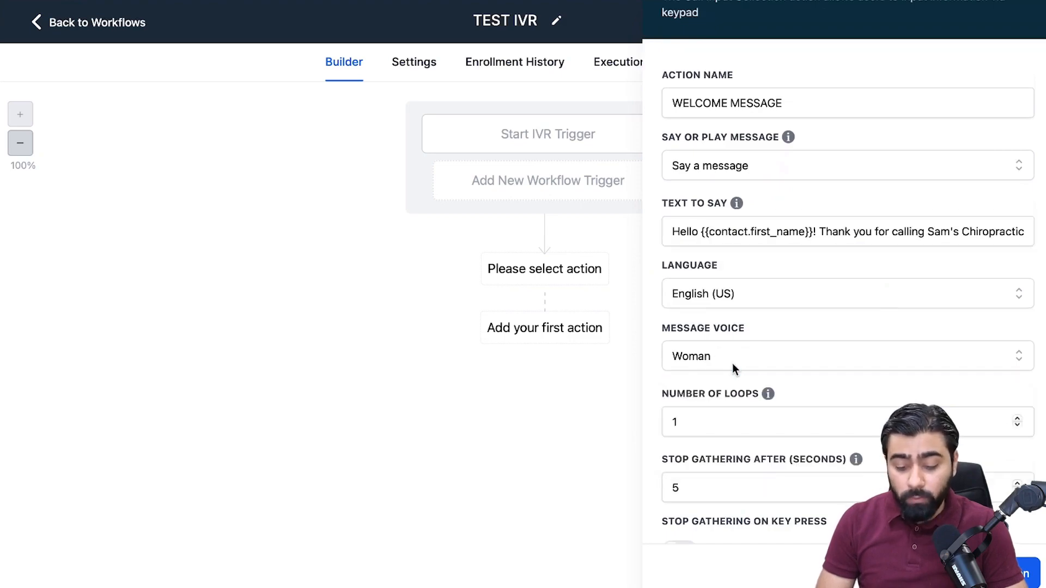
Set the welcome action to stop gathering after 1 digit and save the action.
scroll(763, 269, "down", 2)
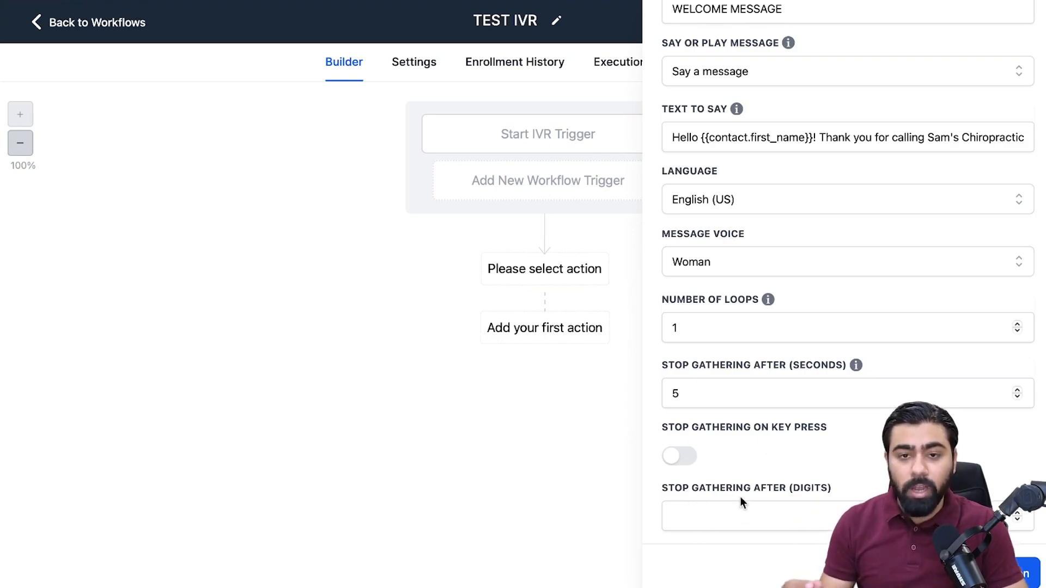
left_click(741, 513)
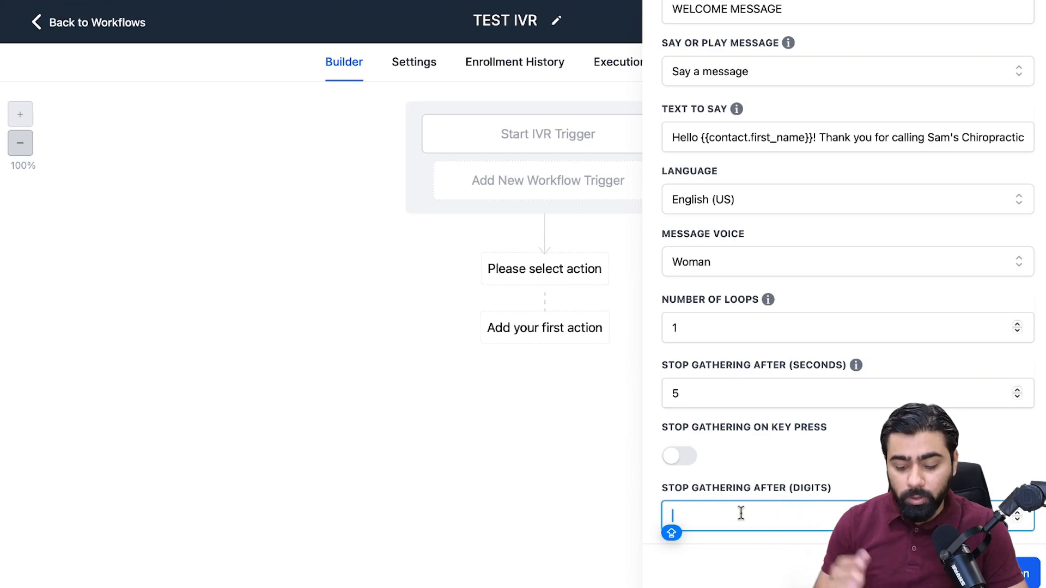
type("1")
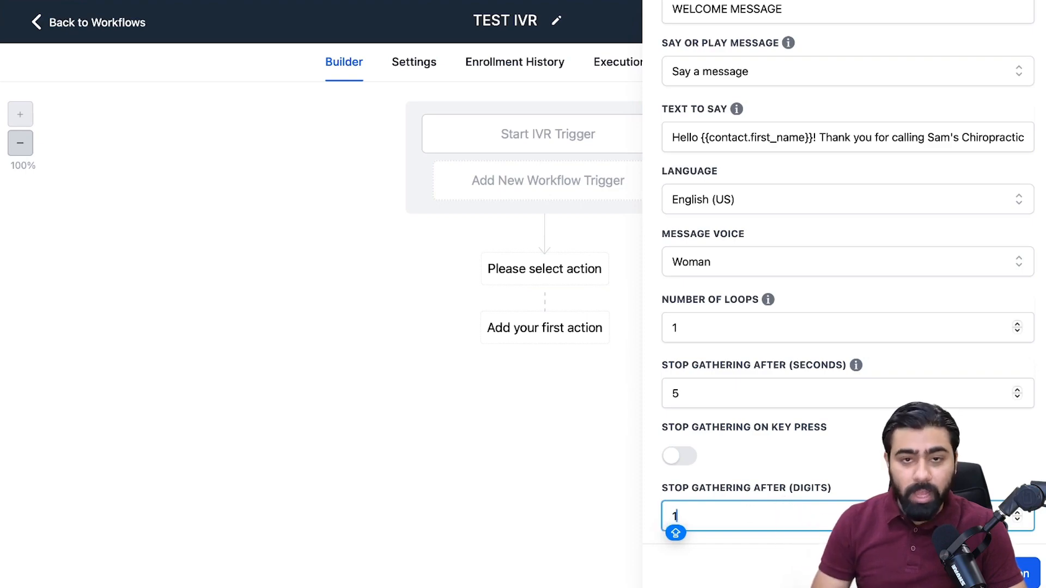
key("Return")
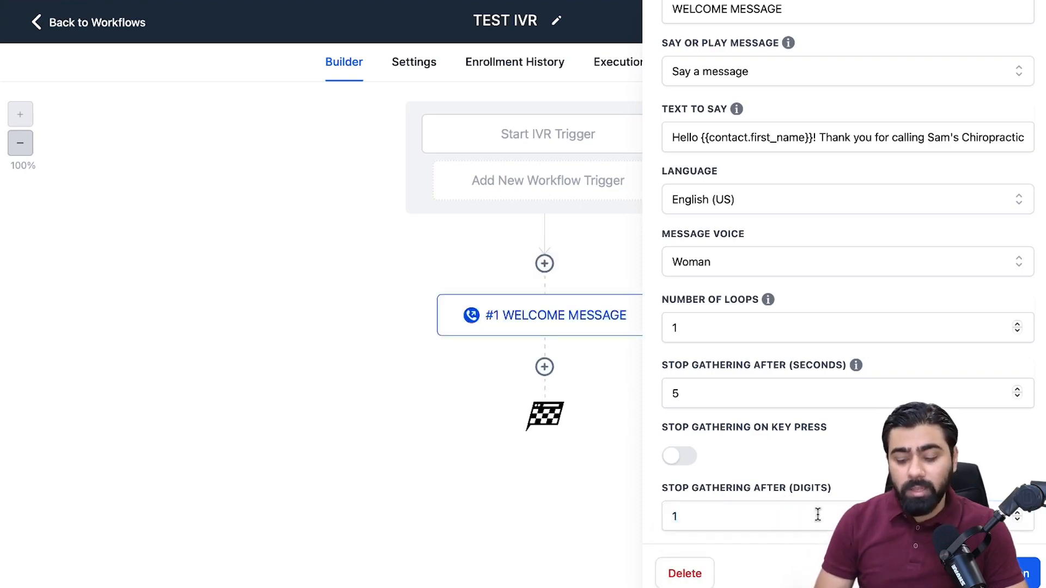
left_click(1003, 573)
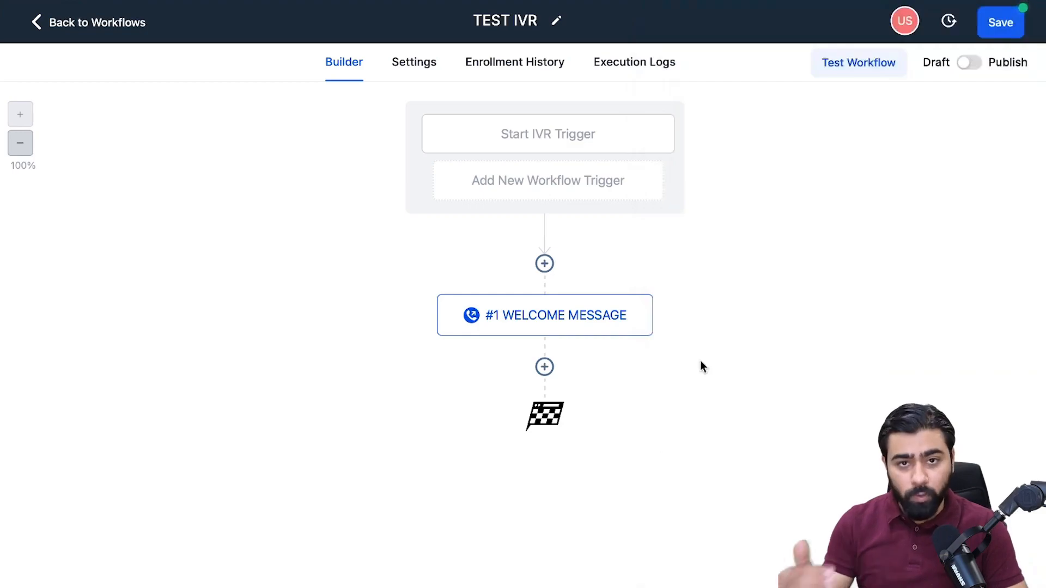
Add an If / Else action after WELCOME MESSAGE and name the condition DETECT DIGIT.
left_click(545, 367)
type("IF")
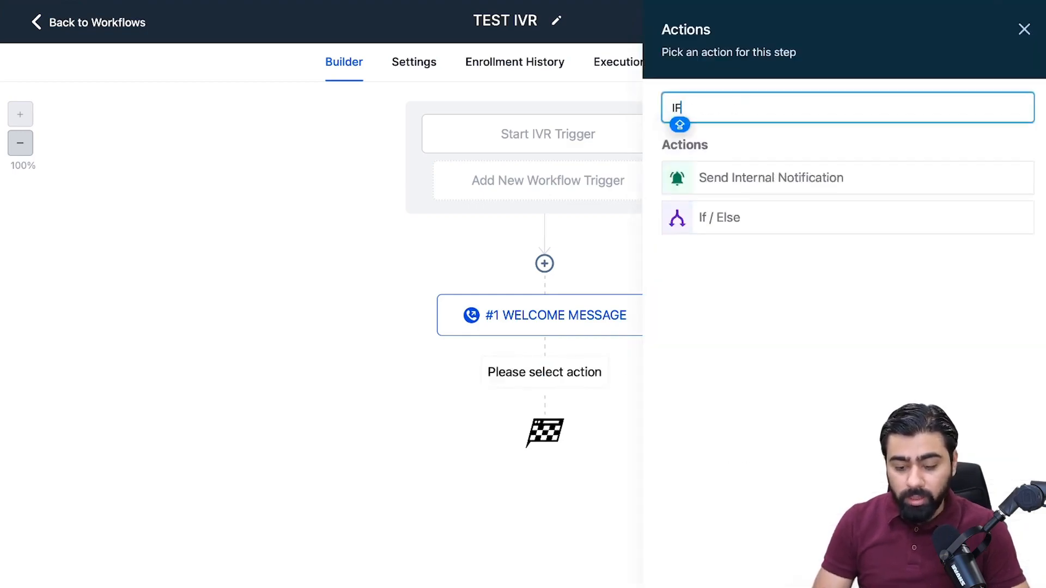
left_click(735, 223)
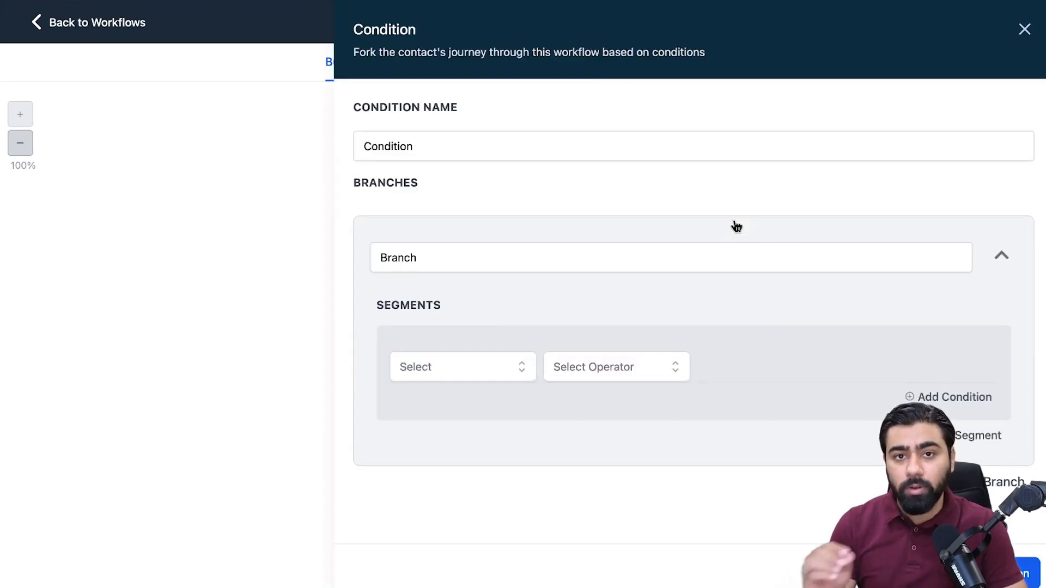
left_click(451, 149)
key("super+a")
key("Caps_Lock")
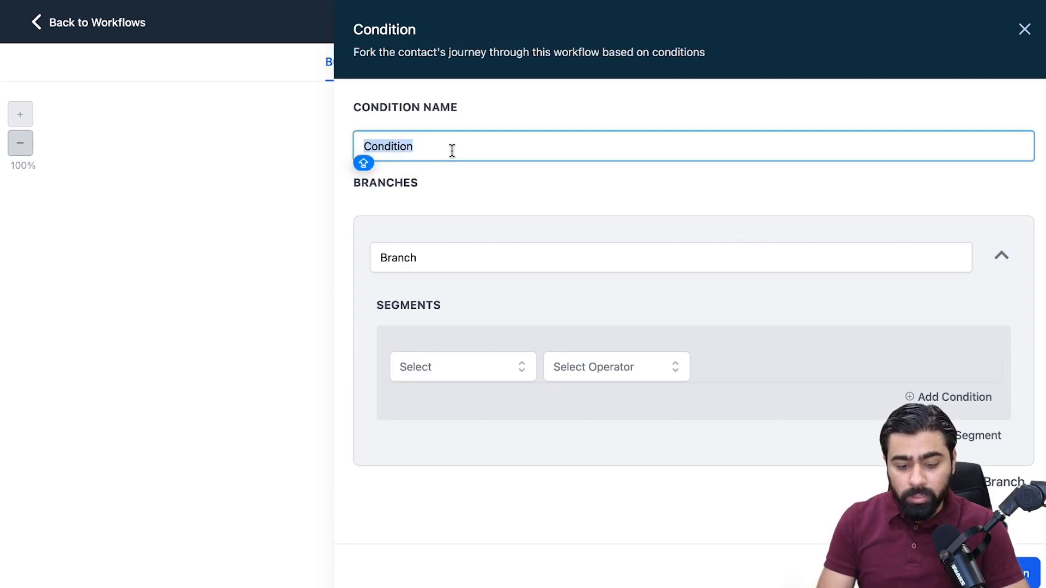
type("DETECT DIGIT")
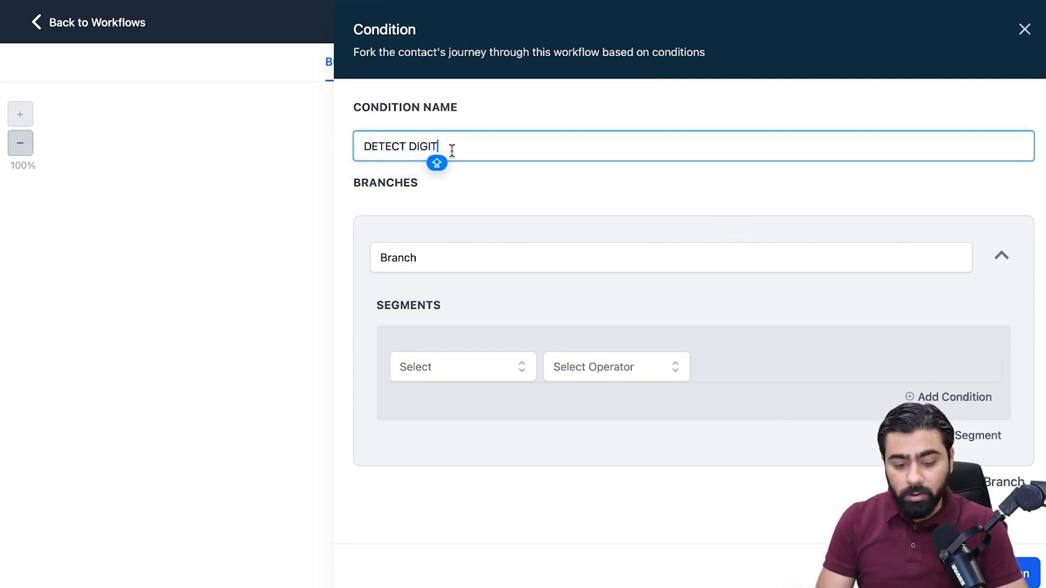
Rename the condition's first branch PRESSED 1.
left_click(447, 252)
key("super+a")
type("PRESS")
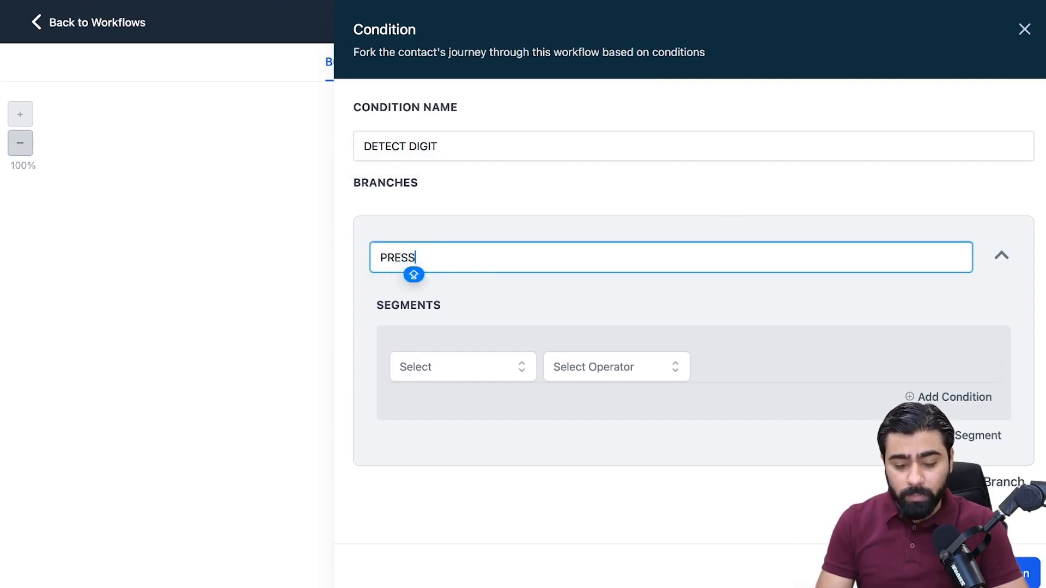
type("ED 1")
Set the PRESSED 1 branch's segment to match when the IVR Gather digits from WELCOME MESSAGE is 1.
left_click(423, 367)
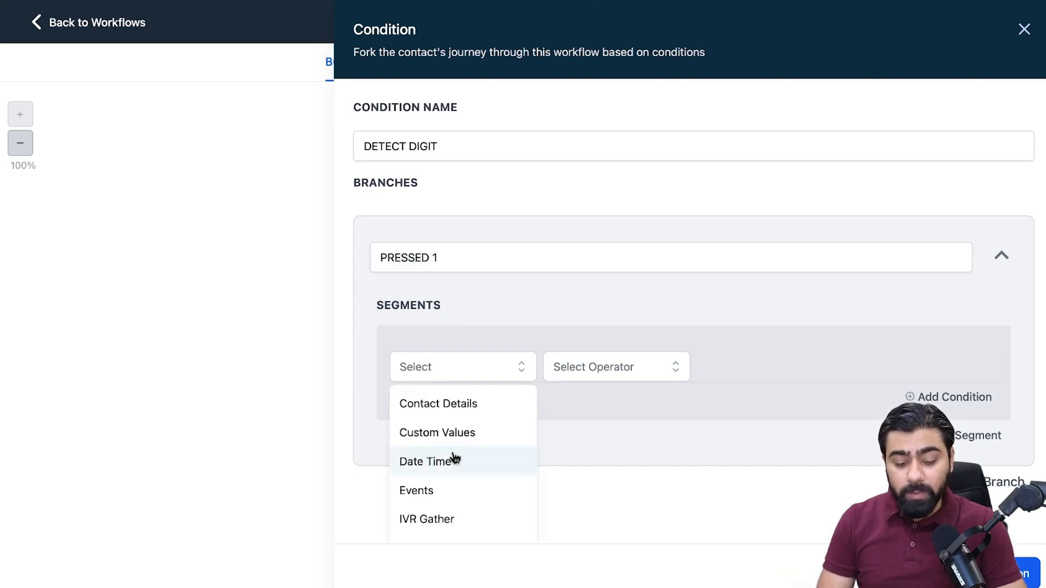
scroll(454, 467, "down", 1)
left_click(445, 488)
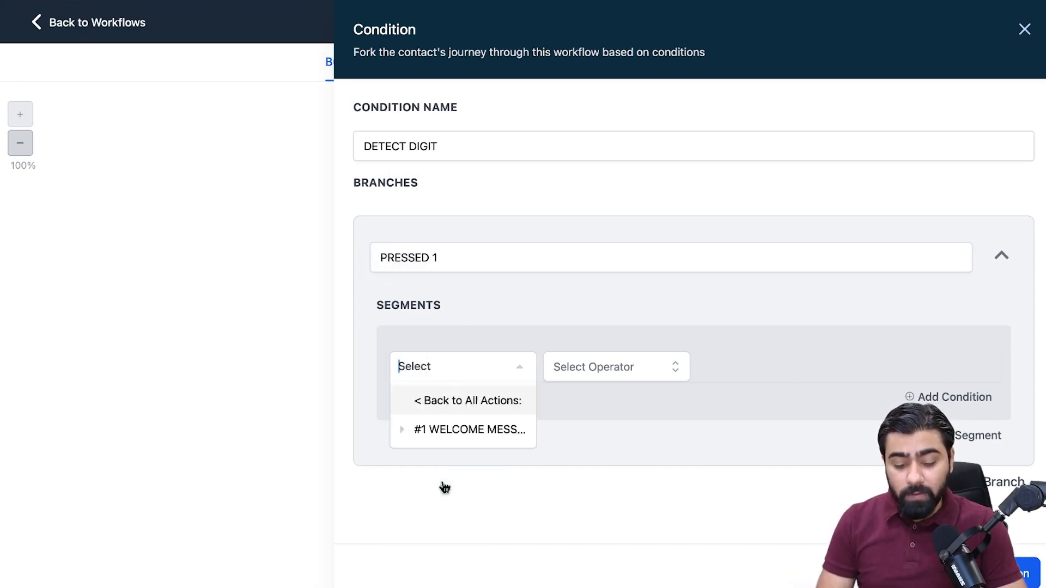
left_click(457, 433)
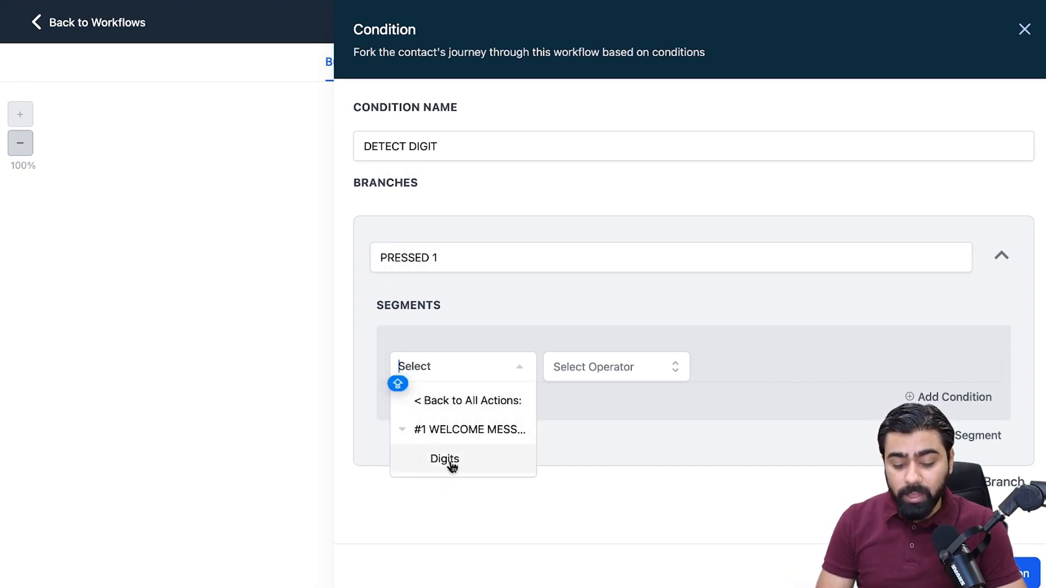
left_click(456, 460)
left_click(596, 405)
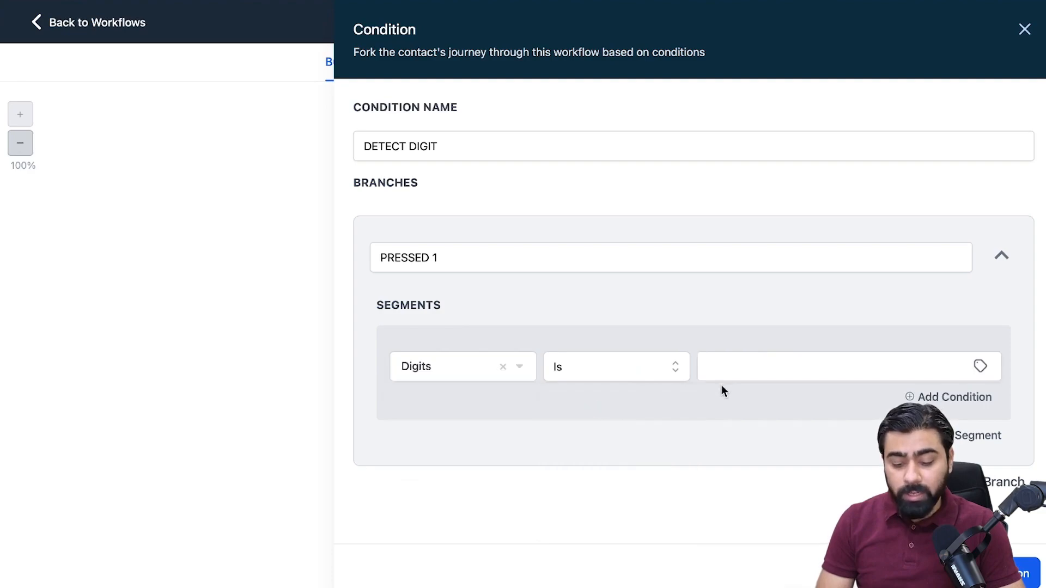
left_click(730, 369)
type("1")
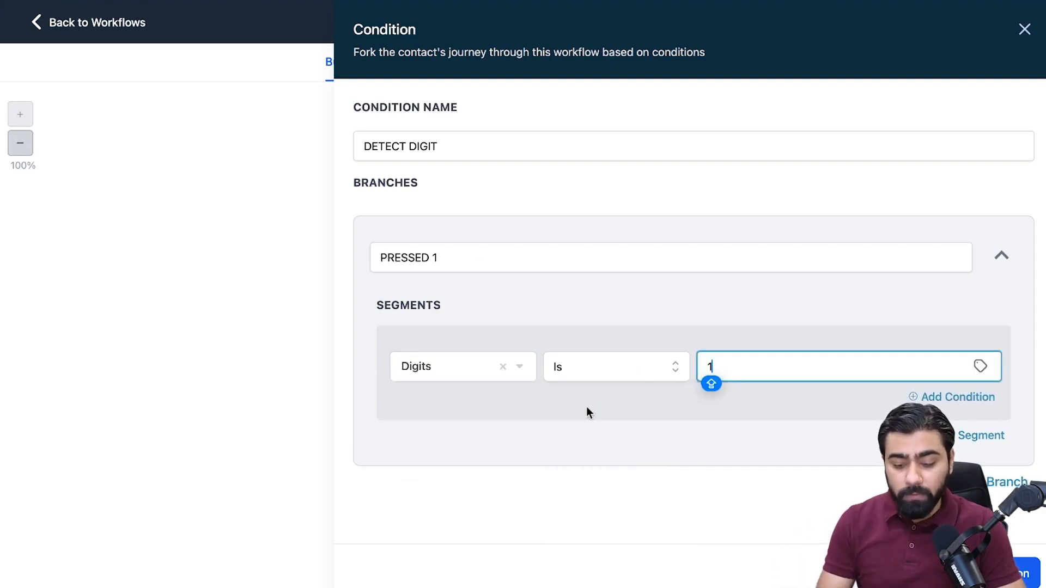
Add a second branch to the DETECT DIGIT condition and name it PRESSED 2.
left_click(1007, 480)
scroll(684, 376, "down", 3)
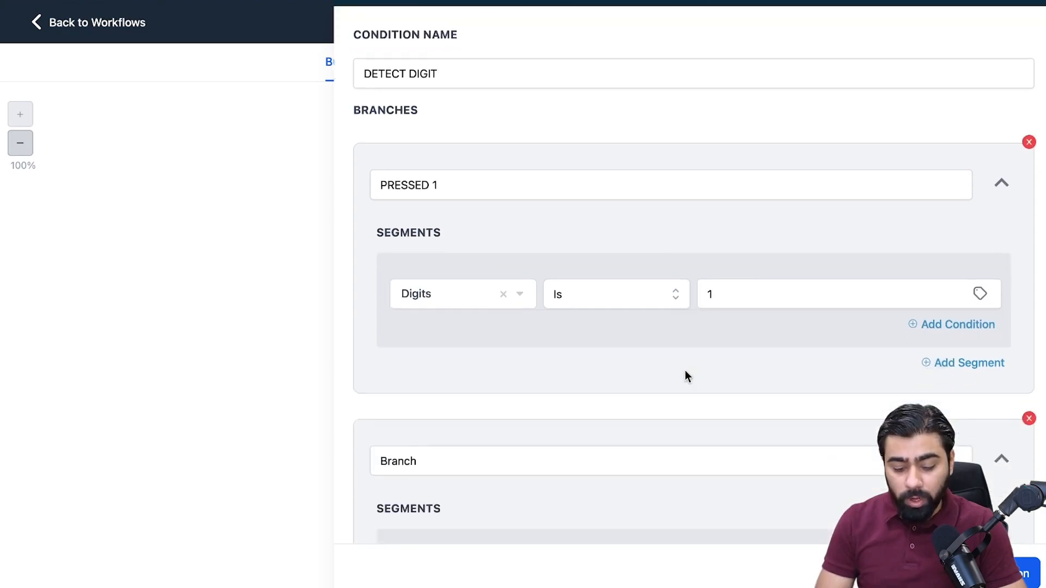
double_click(486, 415)
type("PRESSED 2")
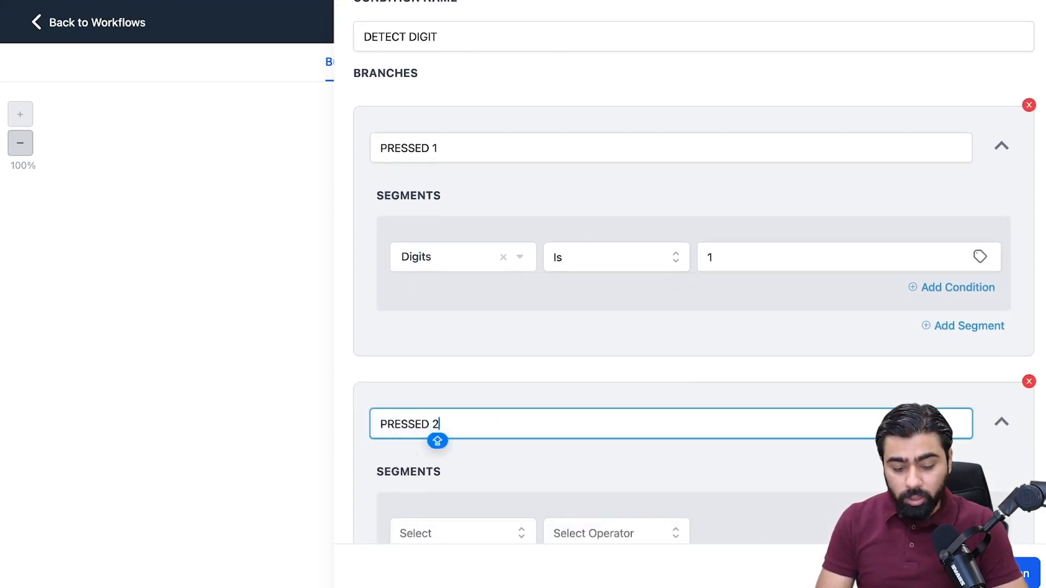
Set the PRESSED 2 branch's segment to match when the IVR Gather digits from WELCOME MESSAGE is 2, and save the condition.
scroll(595, 331, "down", 3)
left_click(474, 394)
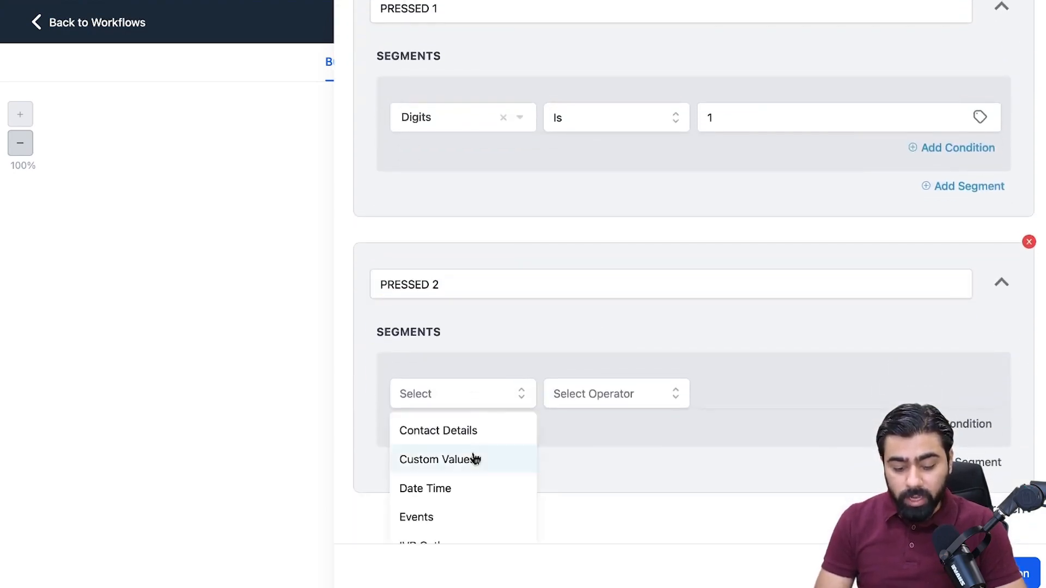
scroll(476, 460, "down", 1)
left_click(463, 487)
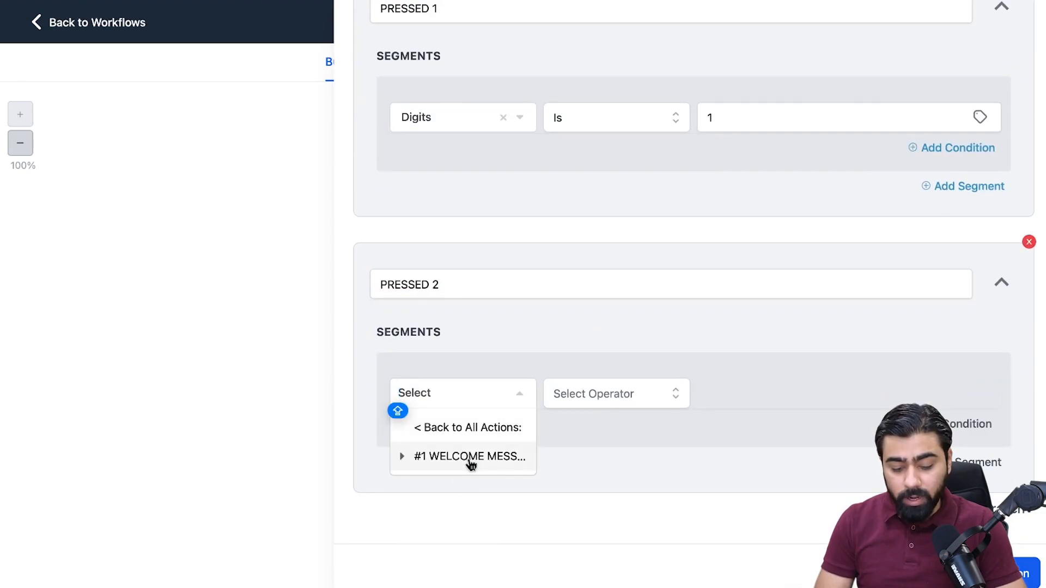
left_click(467, 462)
left_click(460, 485)
left_click(600, 398)
left_click(600, 428)
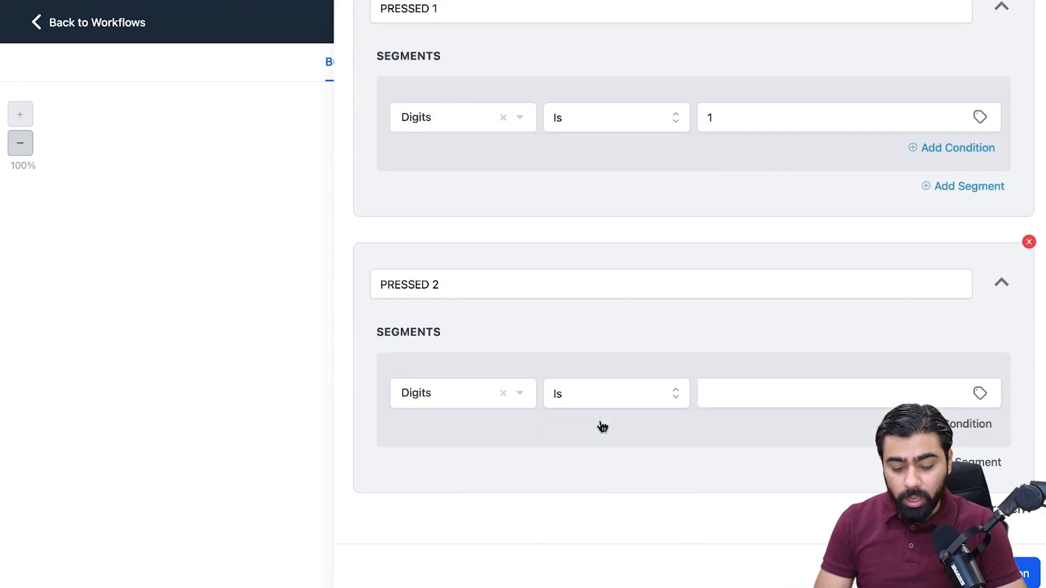
left_click(739, 404)
type("2")
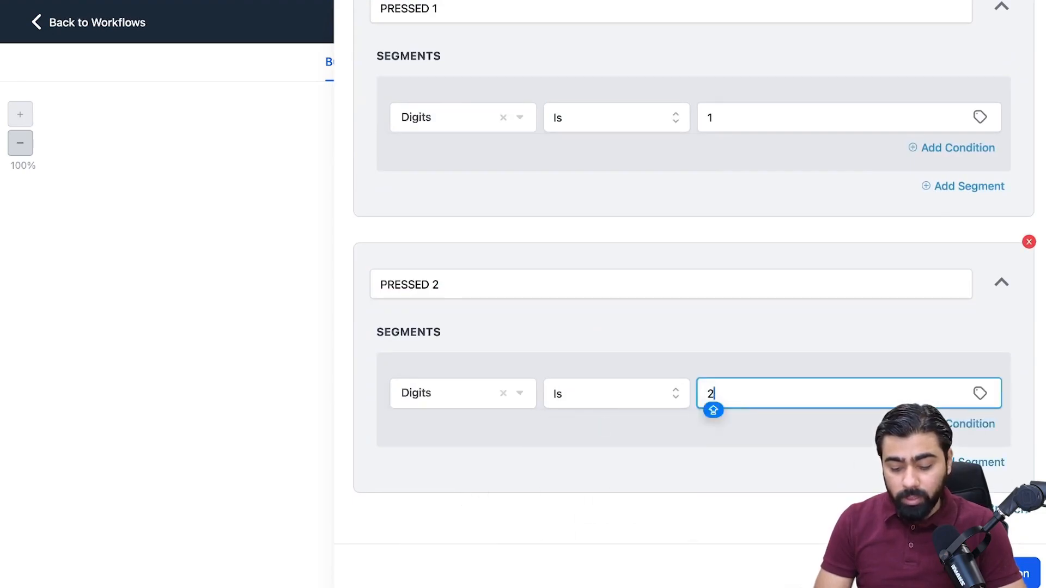
left_click(1002, 574)
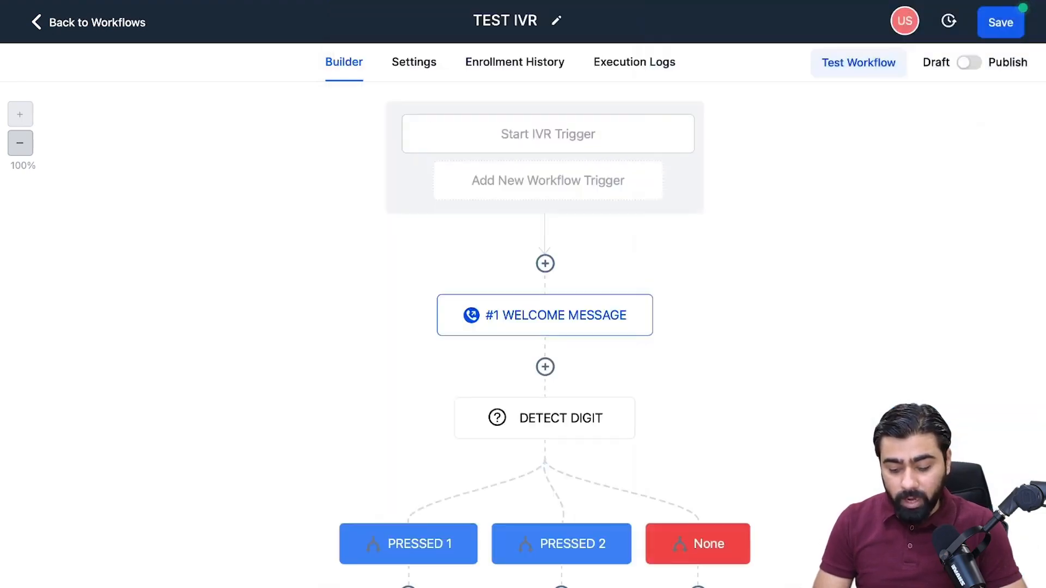
Add a Say/Play Message action under the PRESSED 1 branch.
scroll(669, 217, "down", 1)
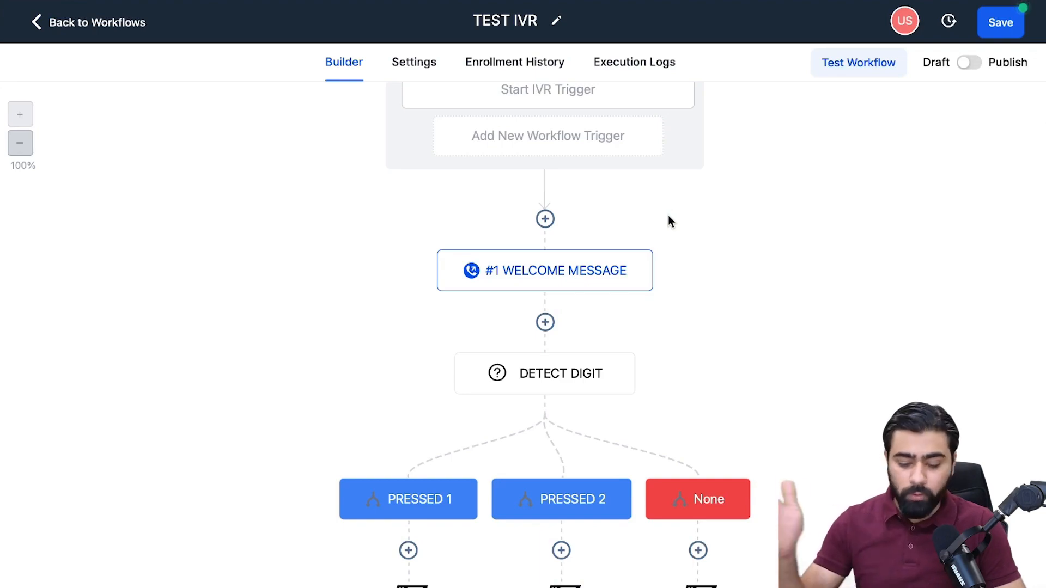
scroll(643, 299, "down", 1)
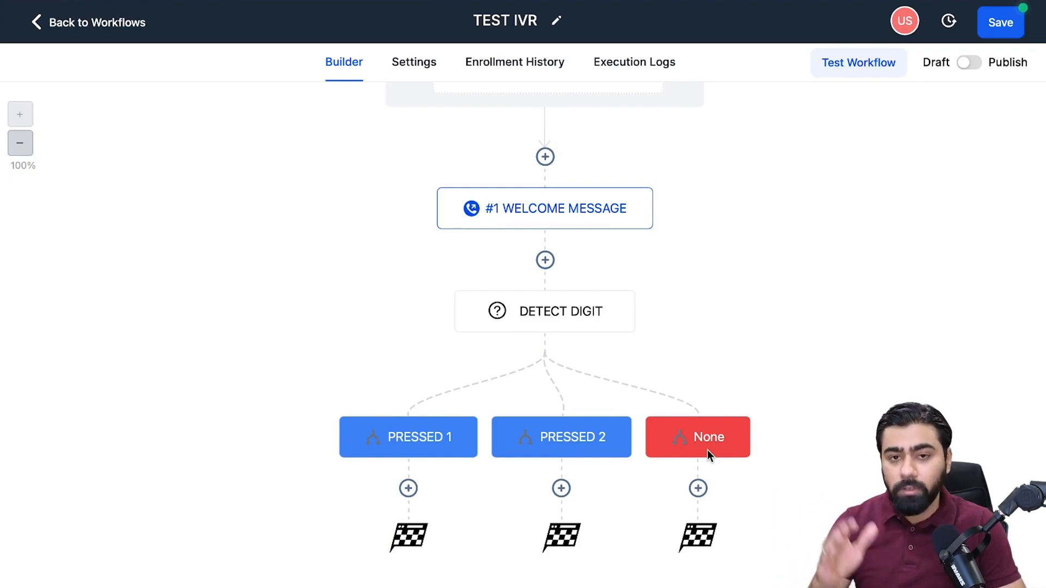
left_click(408, 487)
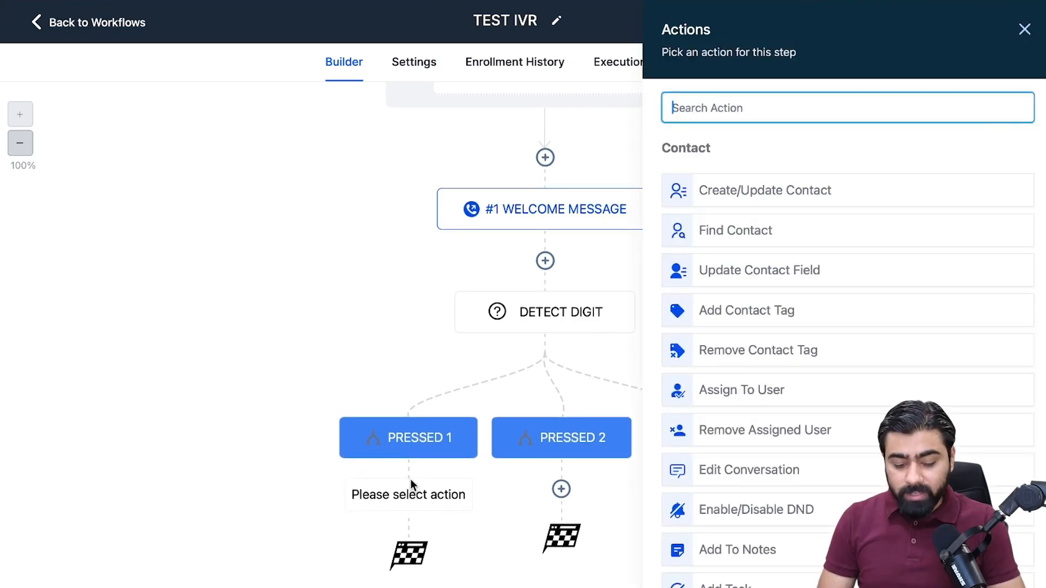
scroll(778, 350, "down", 20)
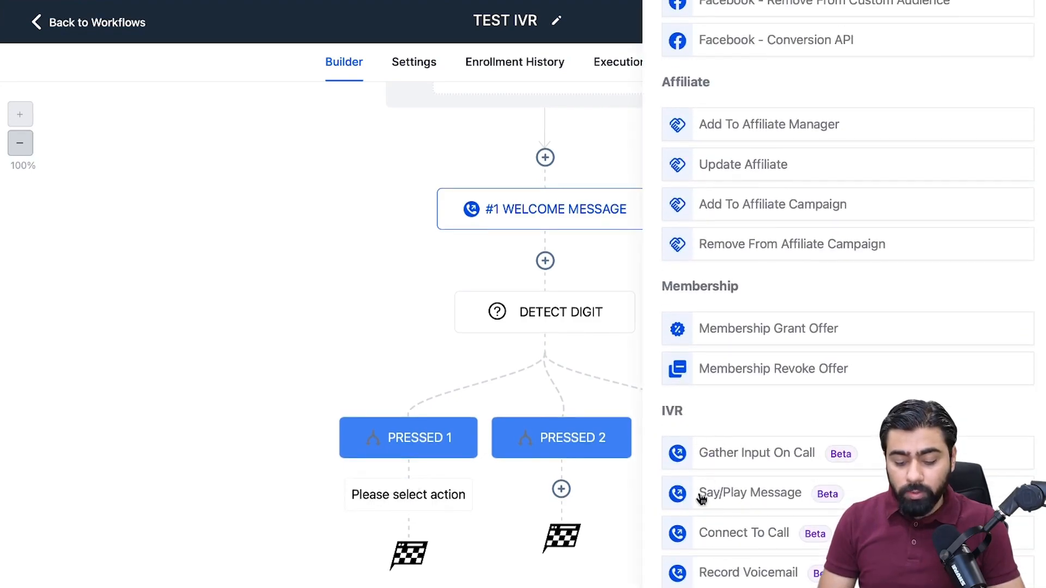
left_click(728, 497)
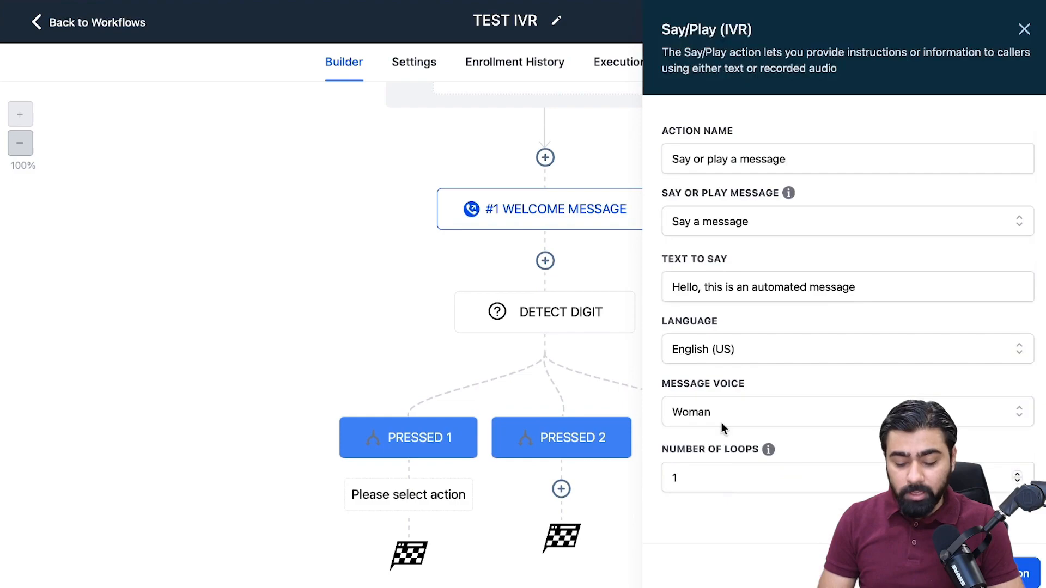
Set the spoken text to "Thank you for taking interest in booking an appointment with us. Please hold while we connect you to our Front Desk".
left_click(733, 291)
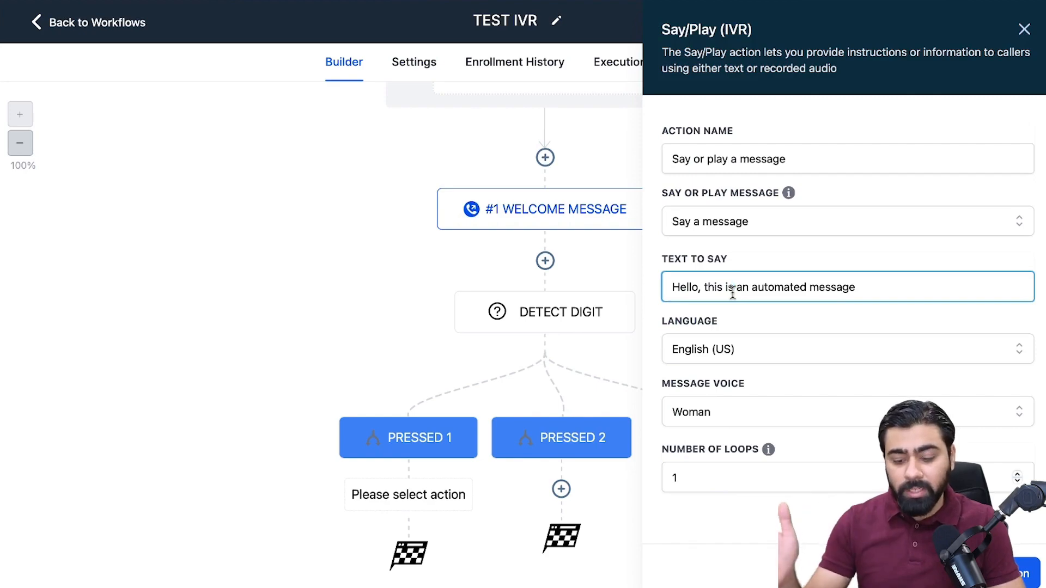
triple_click(756, 287)
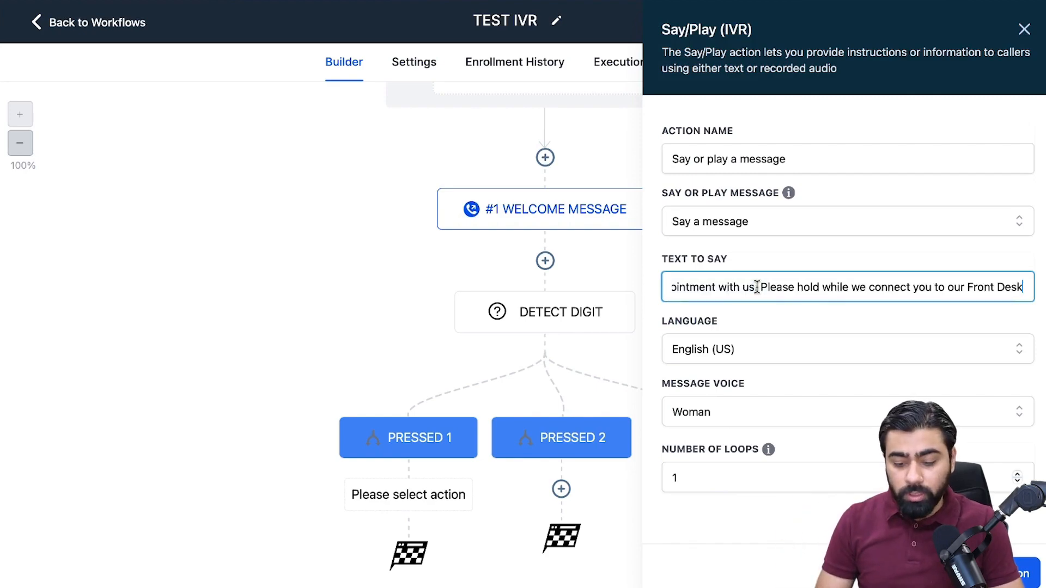
left_click_drag(757, 288, 493, 294)
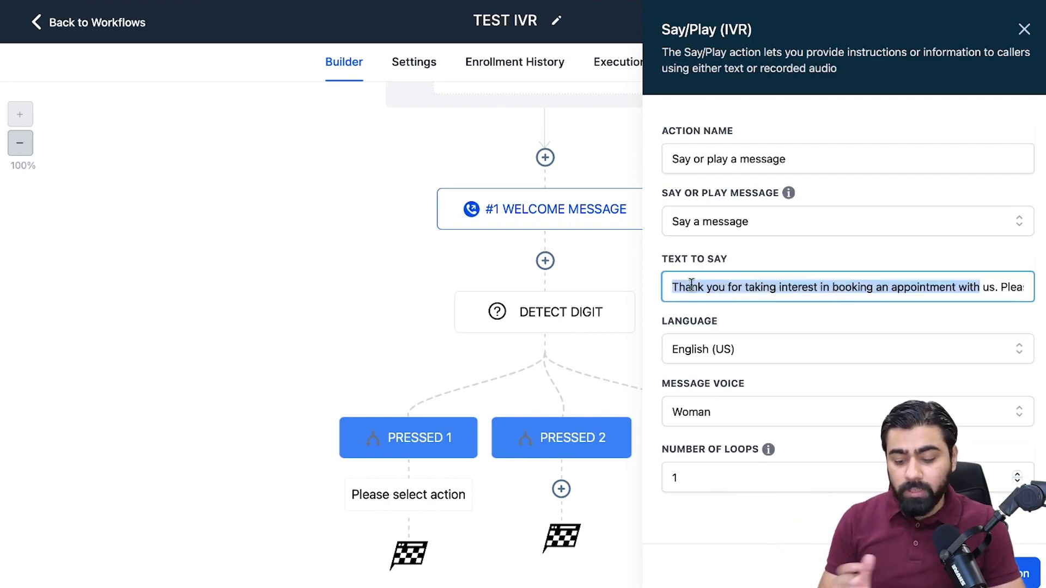
left_click(783, 292)
left_click_drag(896, 290, 1043, 292)
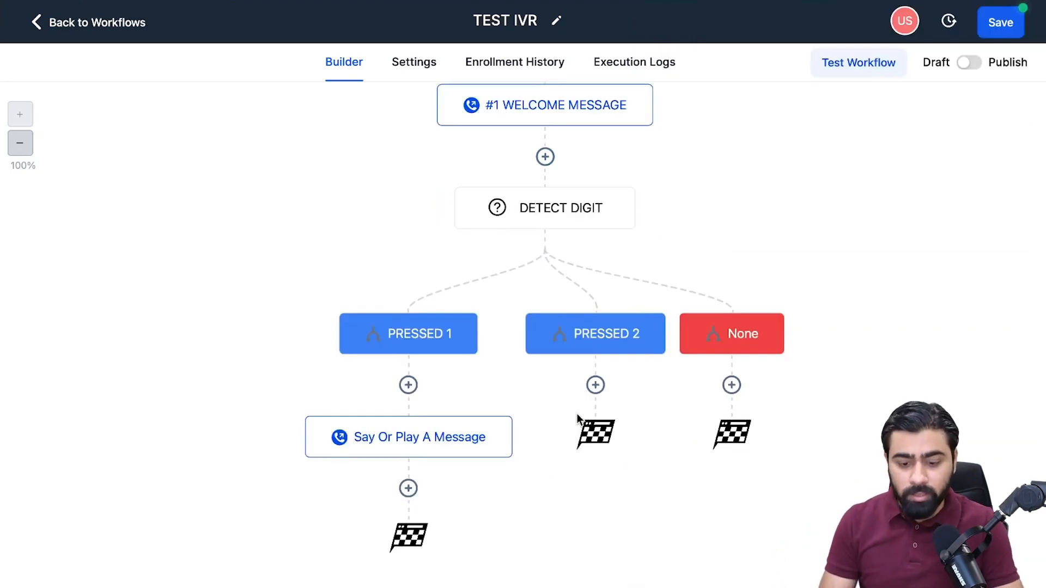
Add a Connect To Call action after the Say Or Play A Message action in the PRESSED 1 branch.
left_click(409, 488)
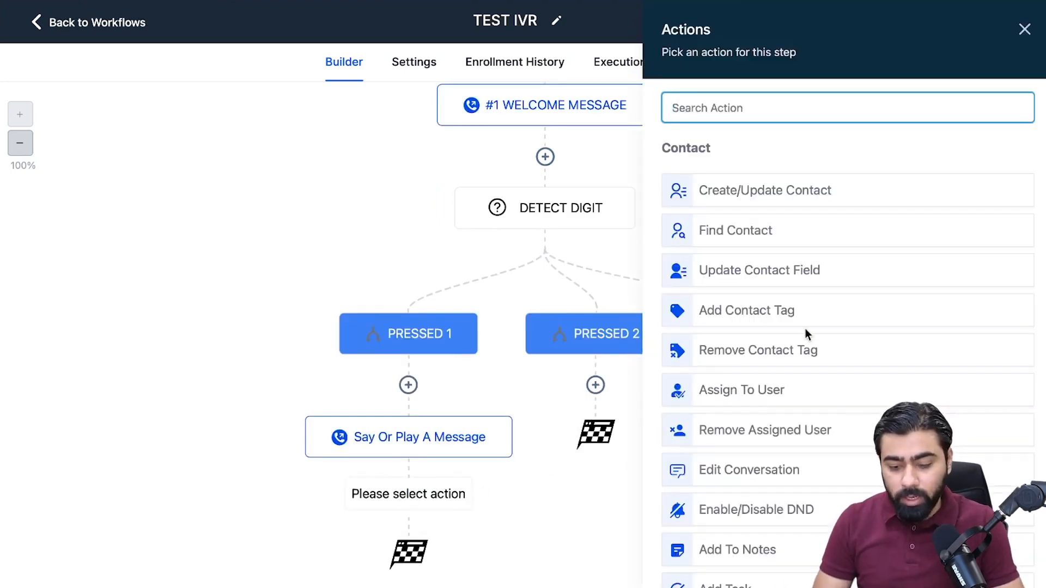
type("connec")
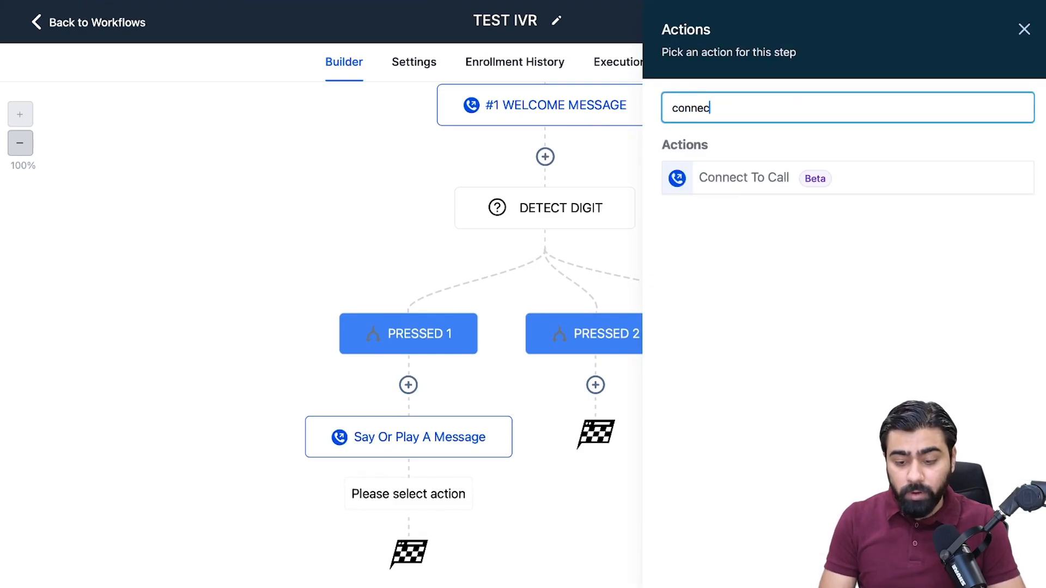
type("t")
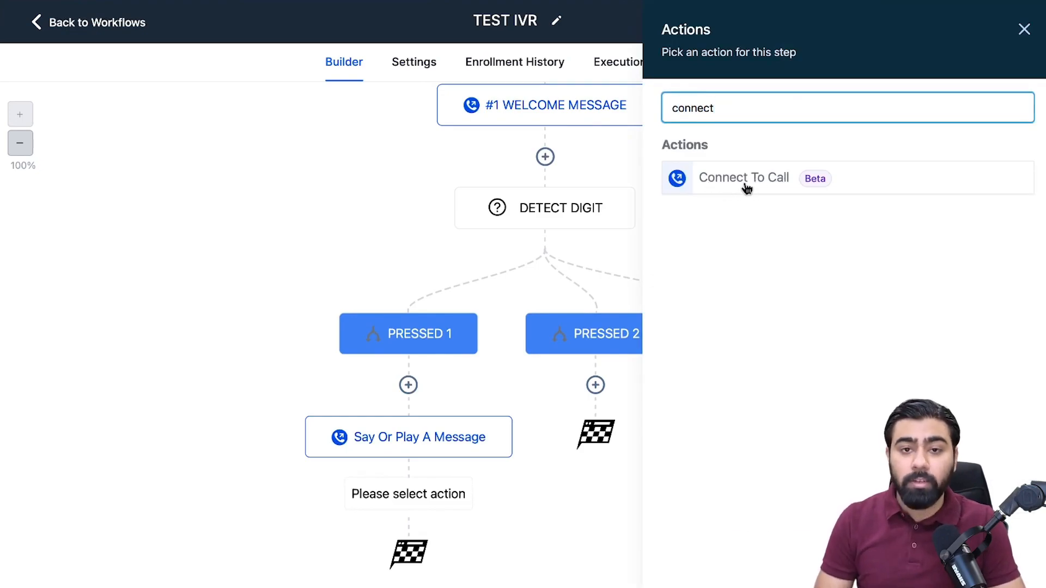
left_click(744, 180)
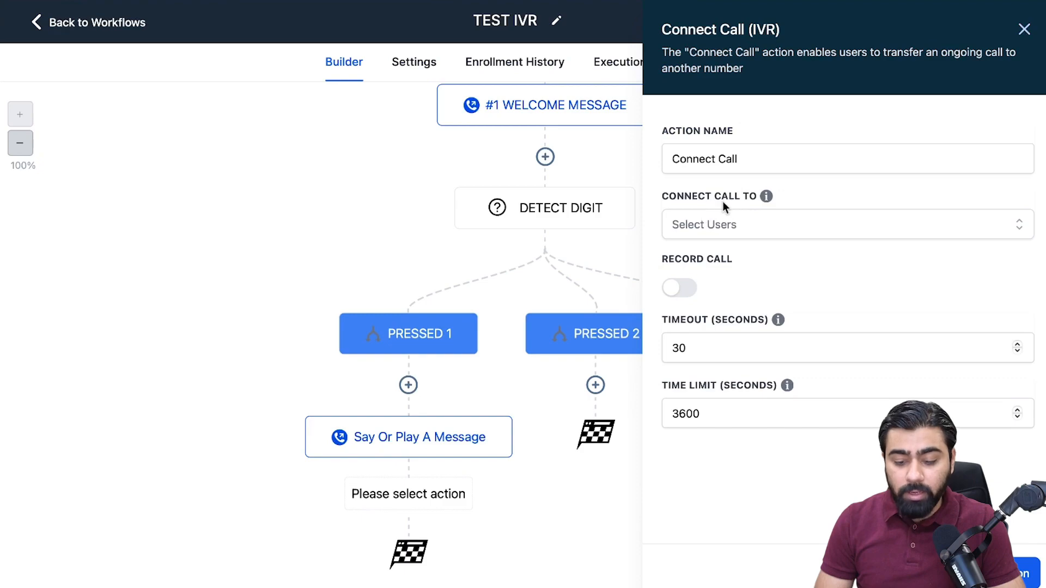
Connect the call to the second listed user, turn on call recording, and save the action.
left_click(737, 228)
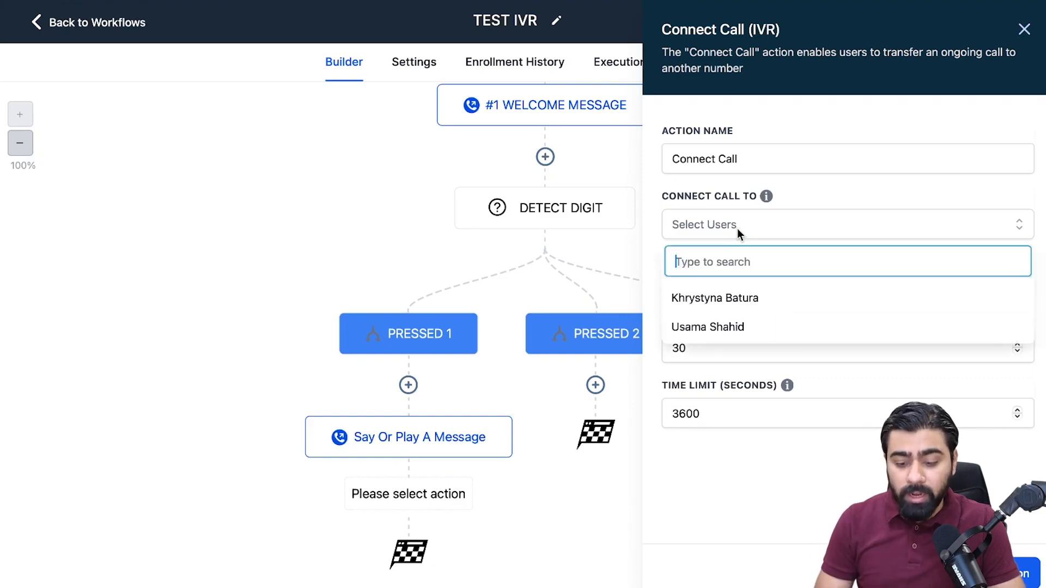
left_click(761, 338)
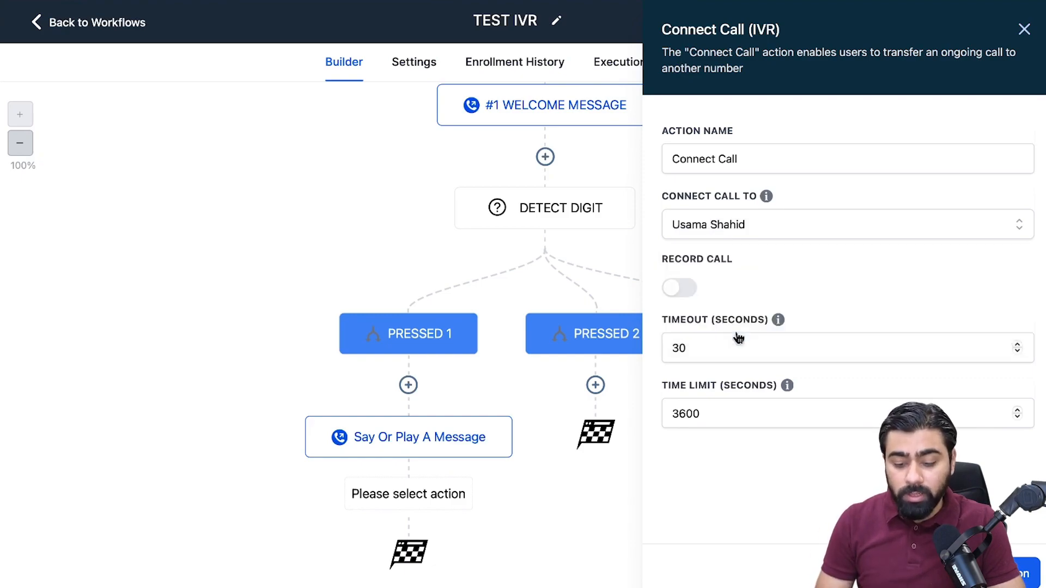
left_click(678, 287)
left_click_drag(689, 347, 649, 347)
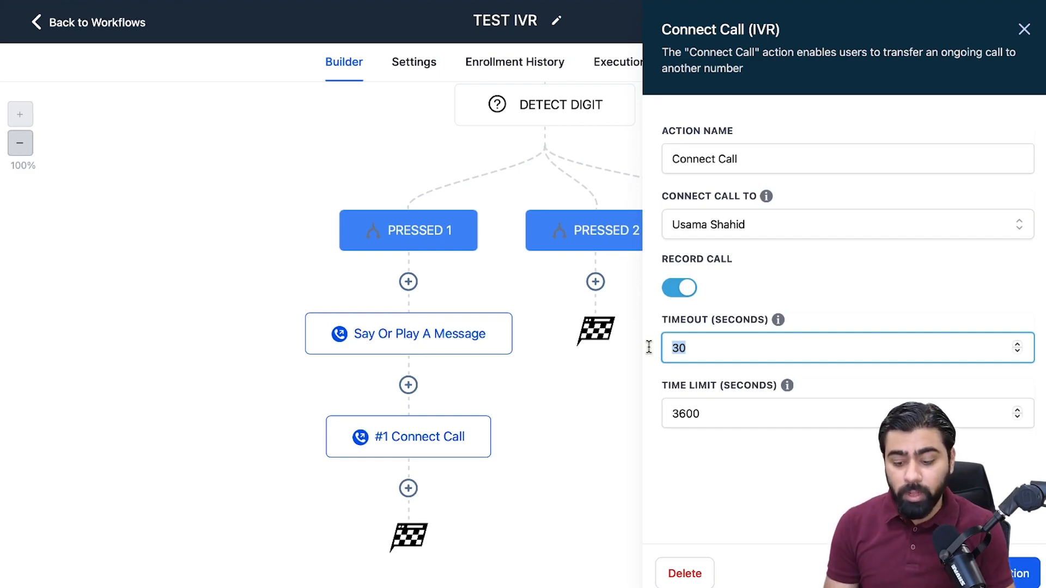
left_click(1000, 573)
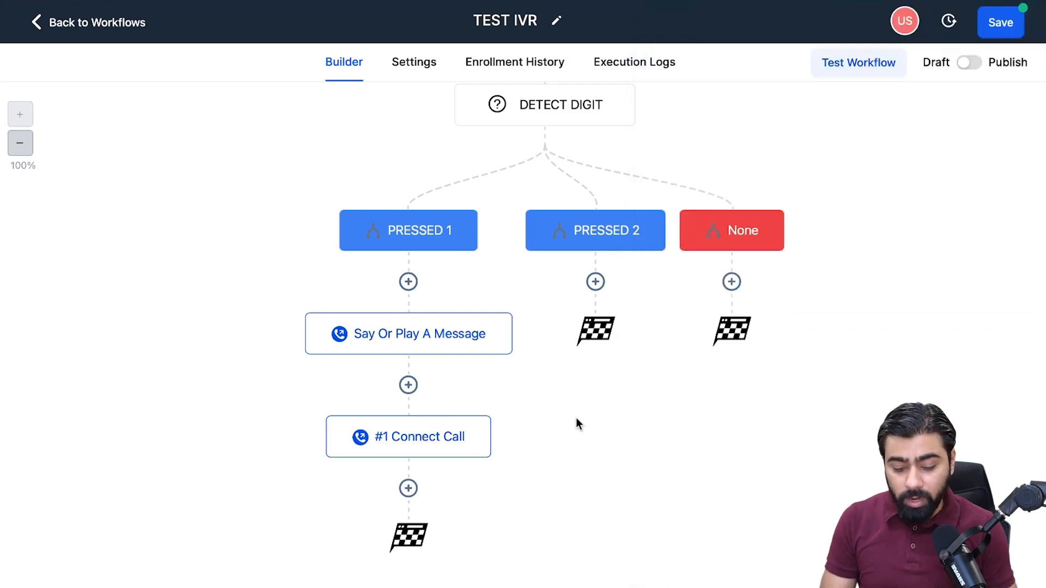
Add an If / Else action after the Connect Call action in the PRESSED 1 branch.
left_click(409, 489)
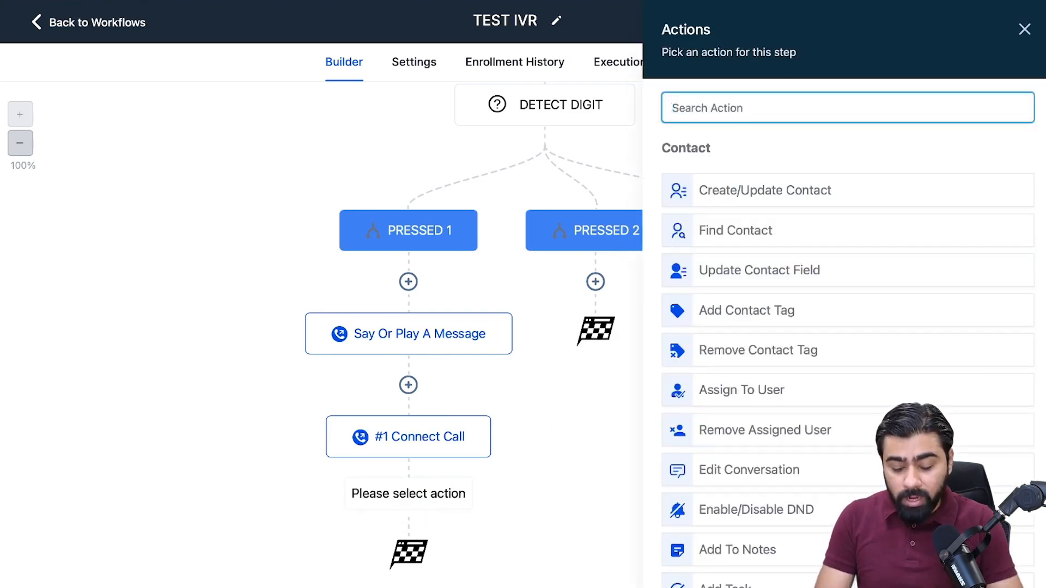
type("if")
left_click(727, 223)
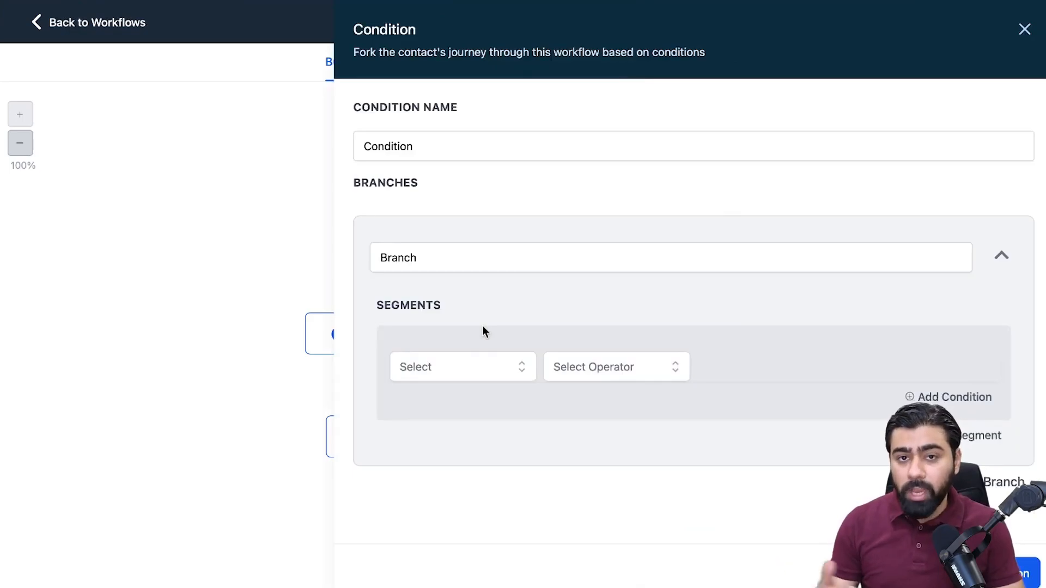
Set the branch's segment to match when the IVR Connect call status from Connect Call is Busy.
left_click(474, 369)
scroll(485, 448, "down", 2)
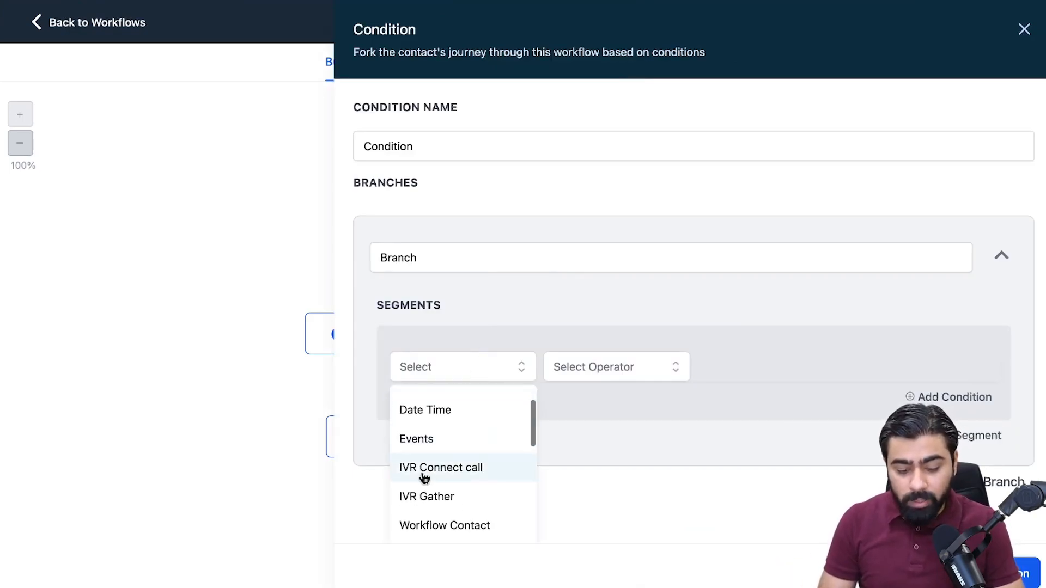
left_click(445, 478)
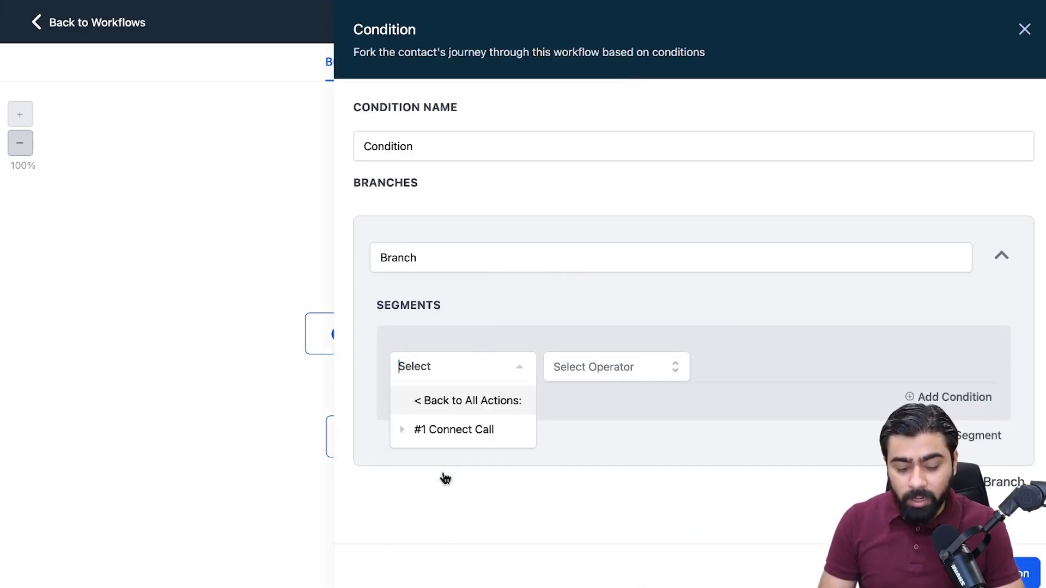
left_click(436, 433)
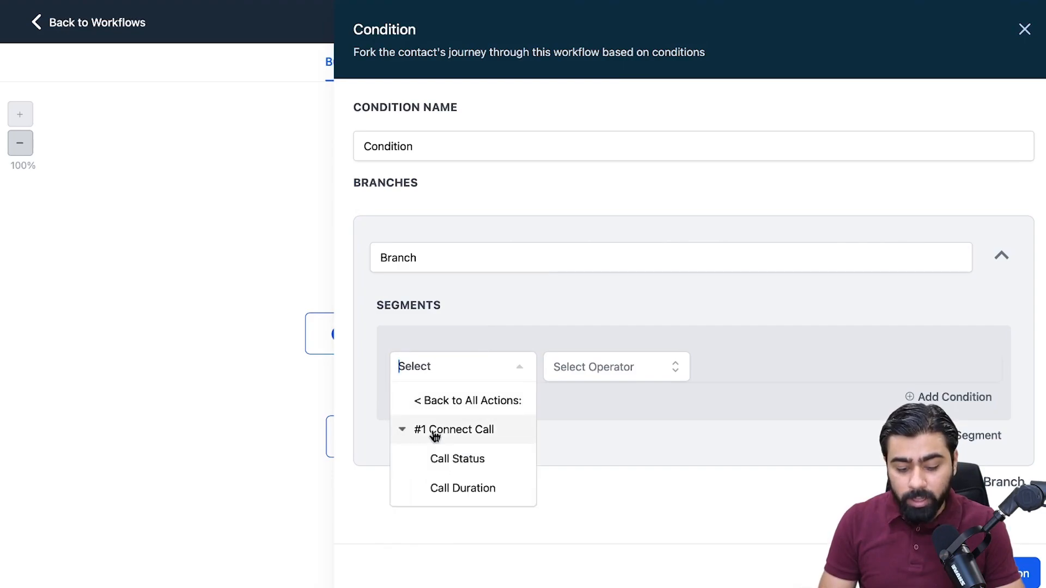
left_click(455, 463)
left_click(589, 368)
left_click(588, 402)
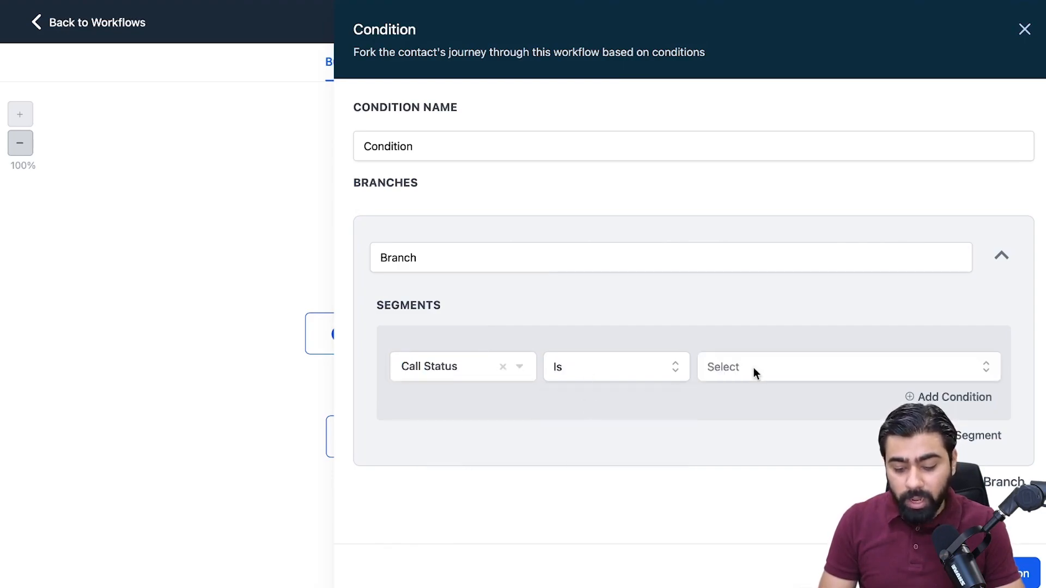
left_click(754, 368)
left_click(766, 425)
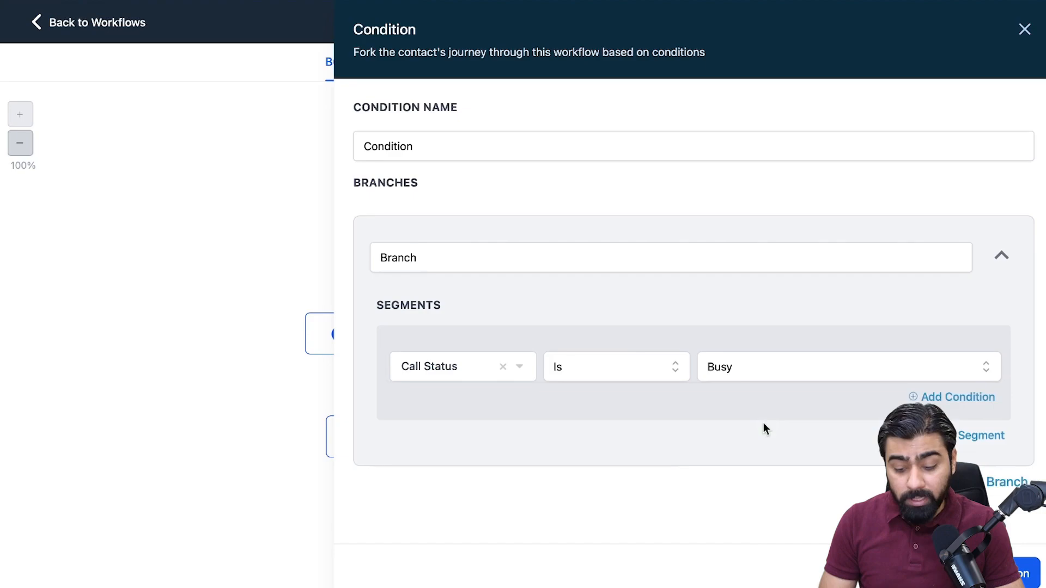
Add a second condition joined with Or that matches when the Connect Call action's Call Status is Canceled.
left_click(954, 397)
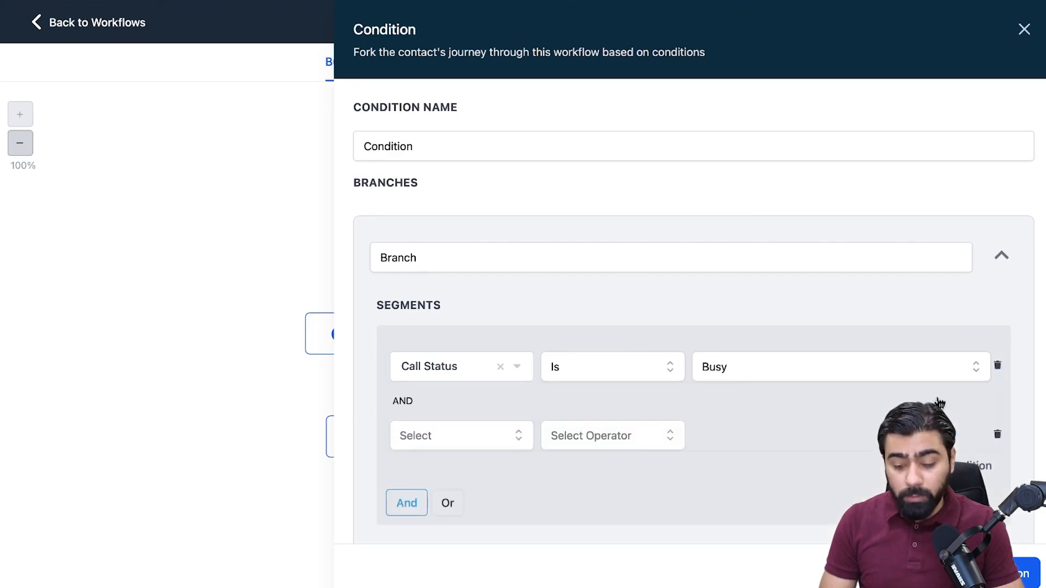
left_click(451, 504)
left_click(452, 434)
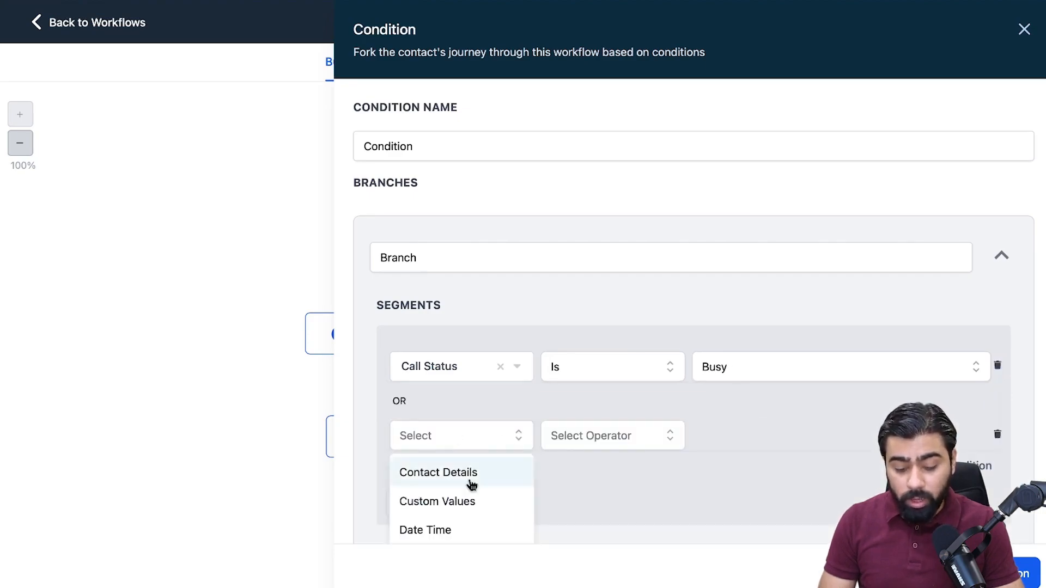
scroll(469, 485, "down", 5)
left_click(468, 493)
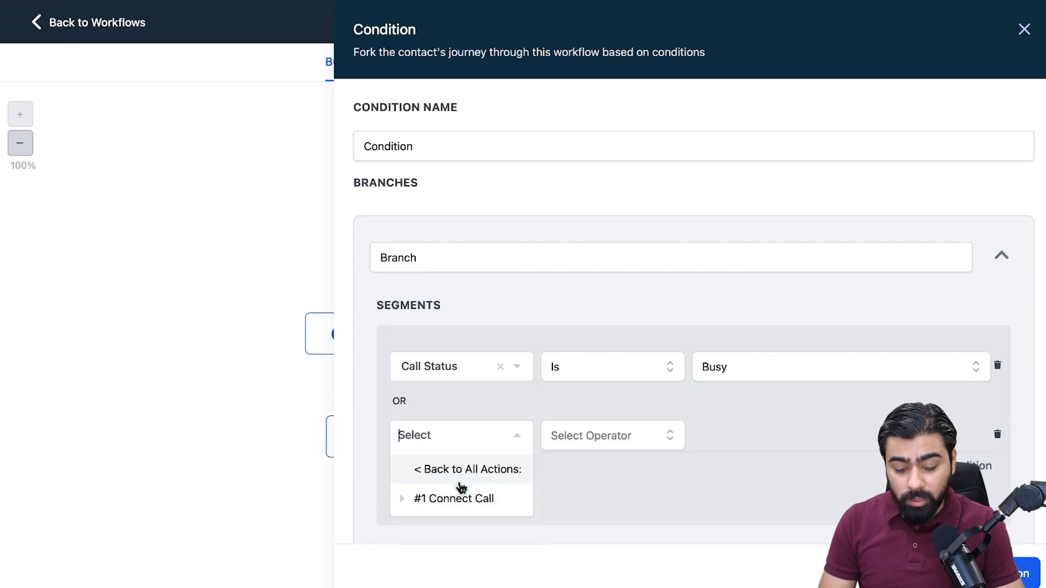
left_click(460, 497)
left_click(469, 503)
left_click(590, 421)
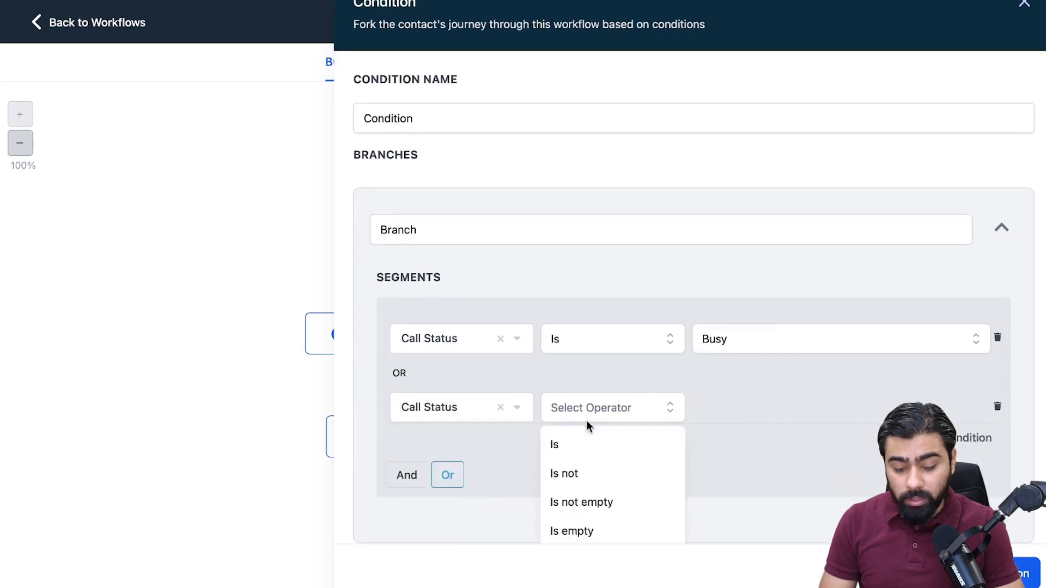
left_click(593, 440)
left_click(755, 407)
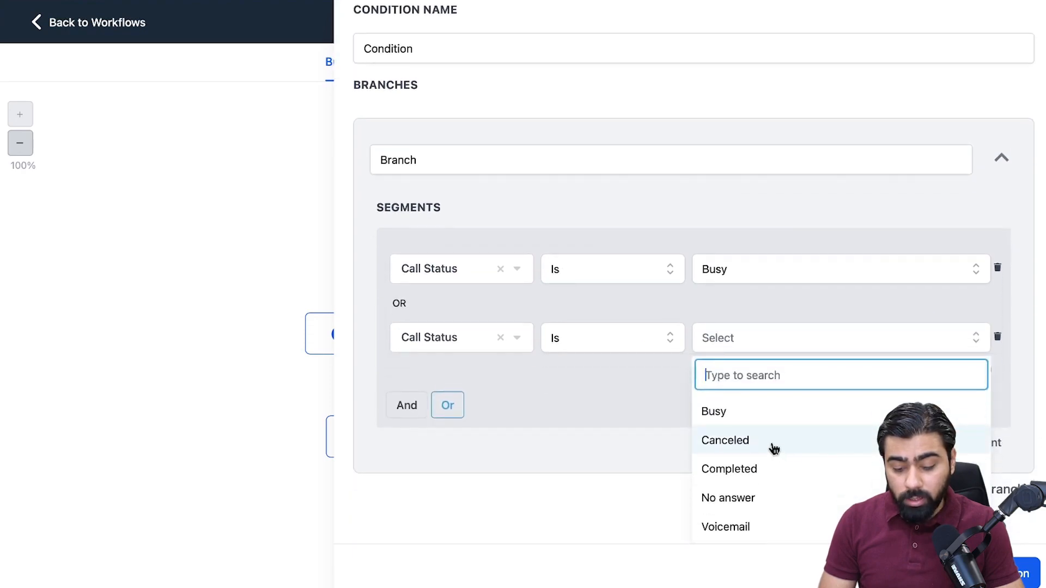
left_click(774, 447)
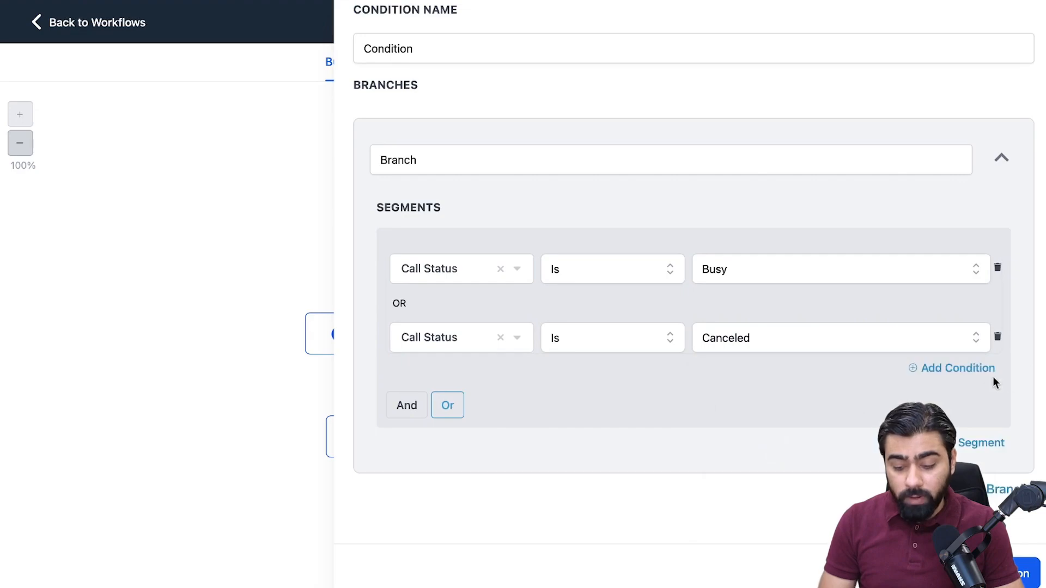
Add a third condition joined with Or that matches when the Connect Call action's Call Status is No answer.
scroll(990, 378, "up", 1)
left_click(976, 400)
left_click(436, 332)
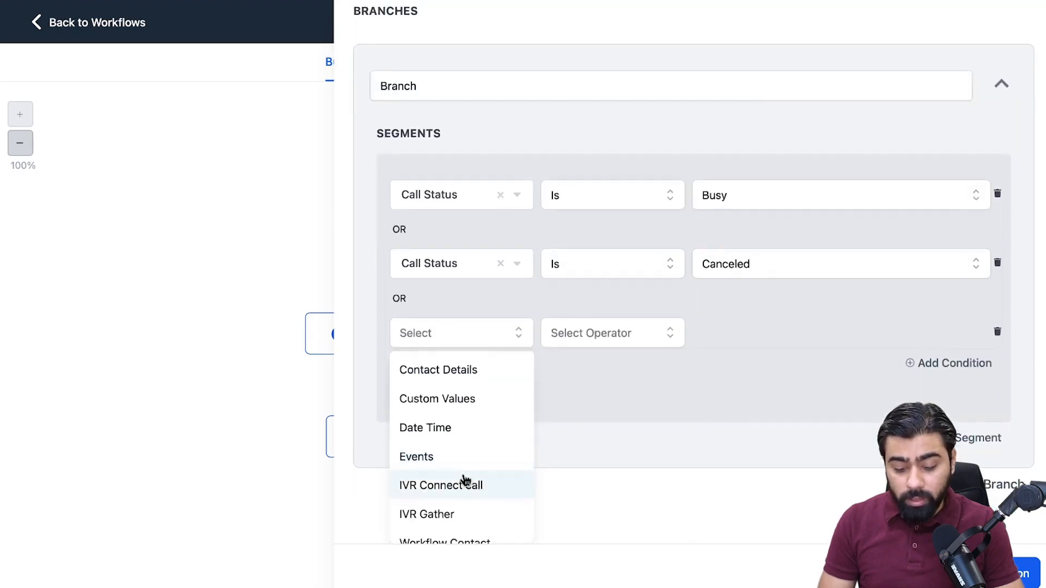
left_click(463, 479)
left_click(450, 428)
left_click(457, 449)
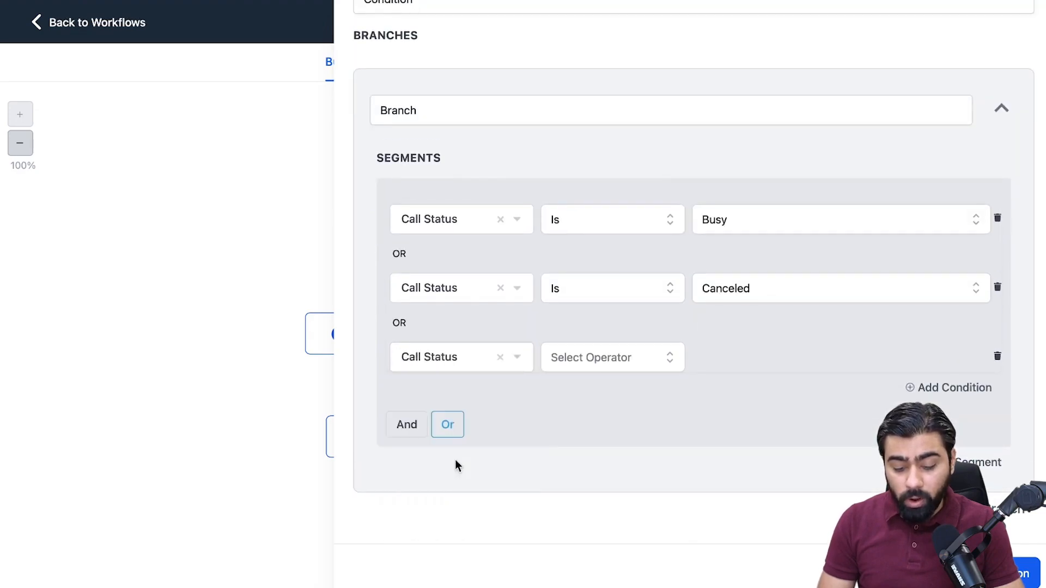
left_click(572, 360)
left_click(584, 385)
left_click(738, 367)
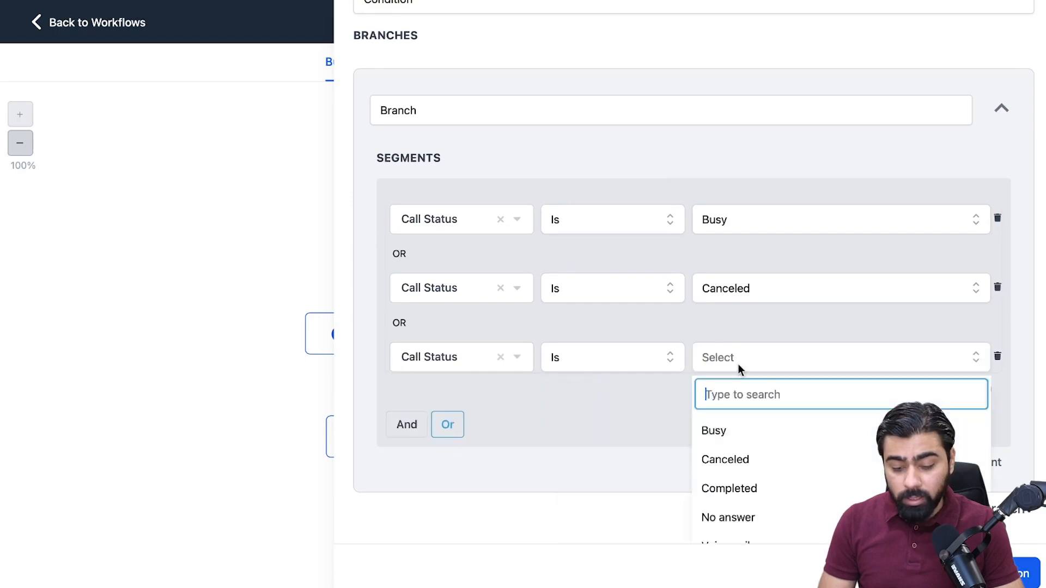
scroll(778, 434, "down", 1)
left_click(757, 496)
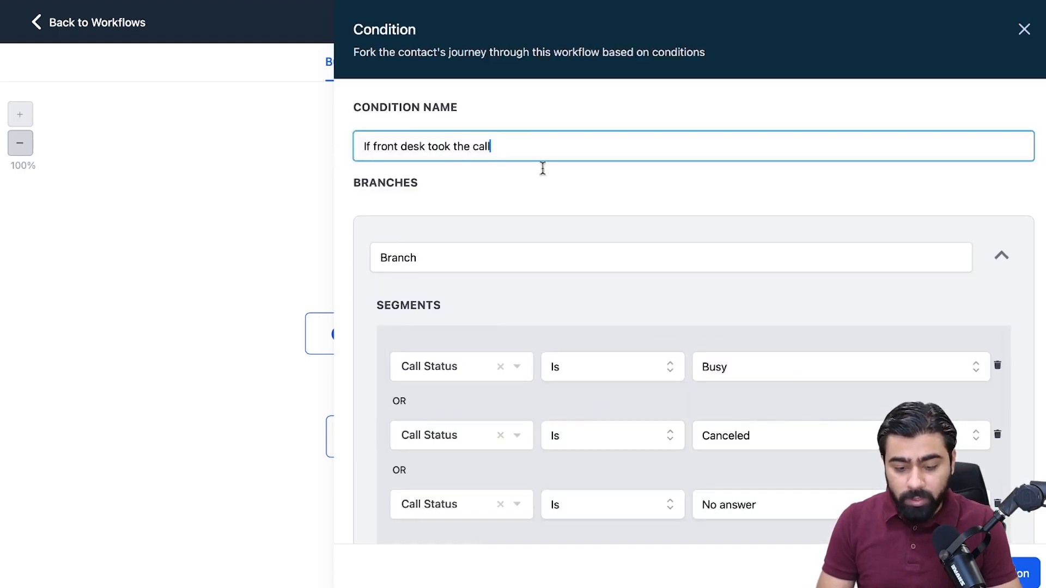
Name the condition "If front desk took the call" and save the action.
scroll(541, 169, "down", 3)
left_click(1028, 574)
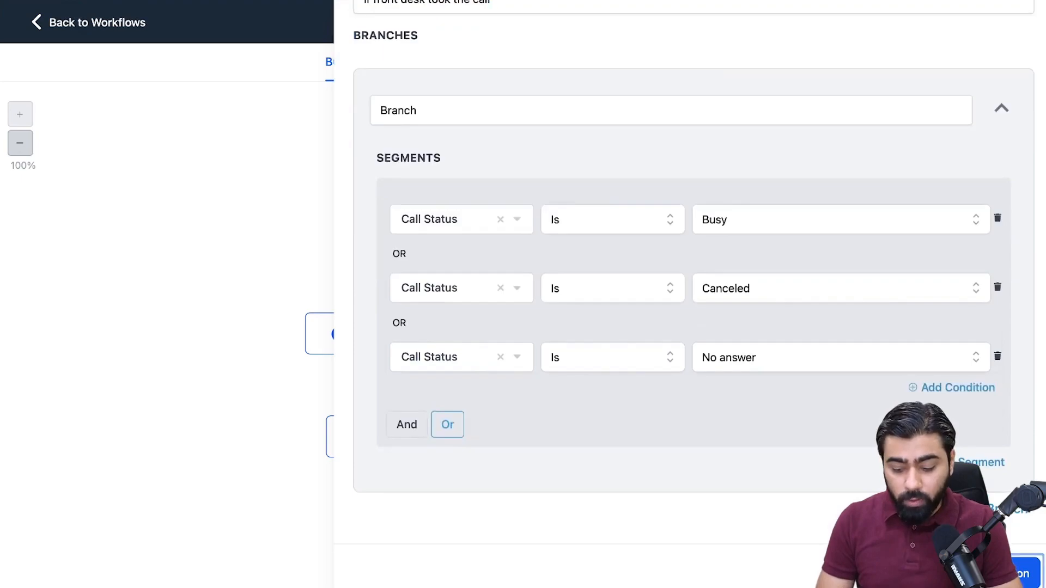
Add a Say/Play Message action under the Branch path of the "If front desk took the call" condition.
scroll(522, 285, "down", 3)
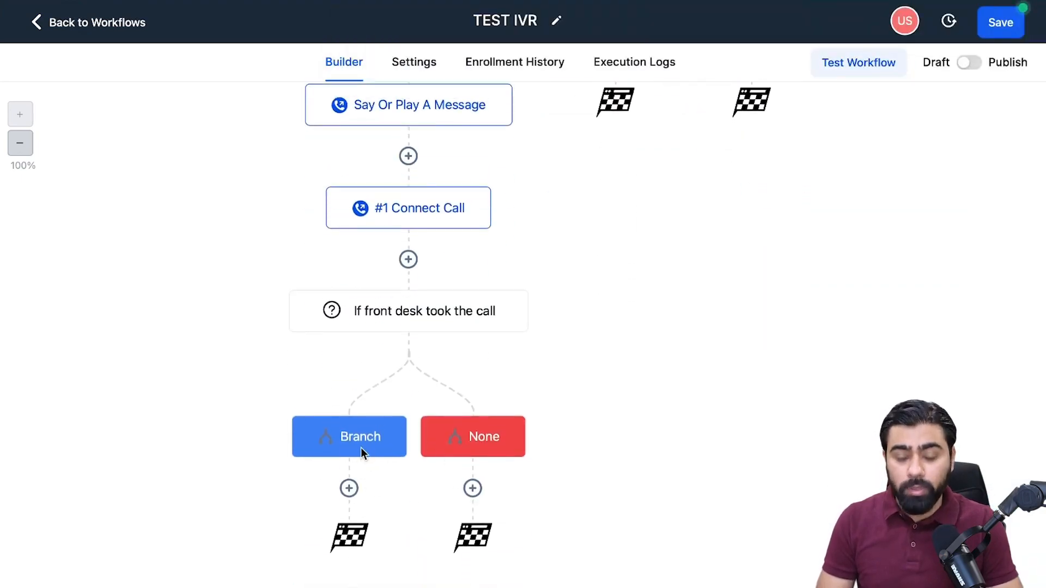
left_click(351, 490)
type("say")
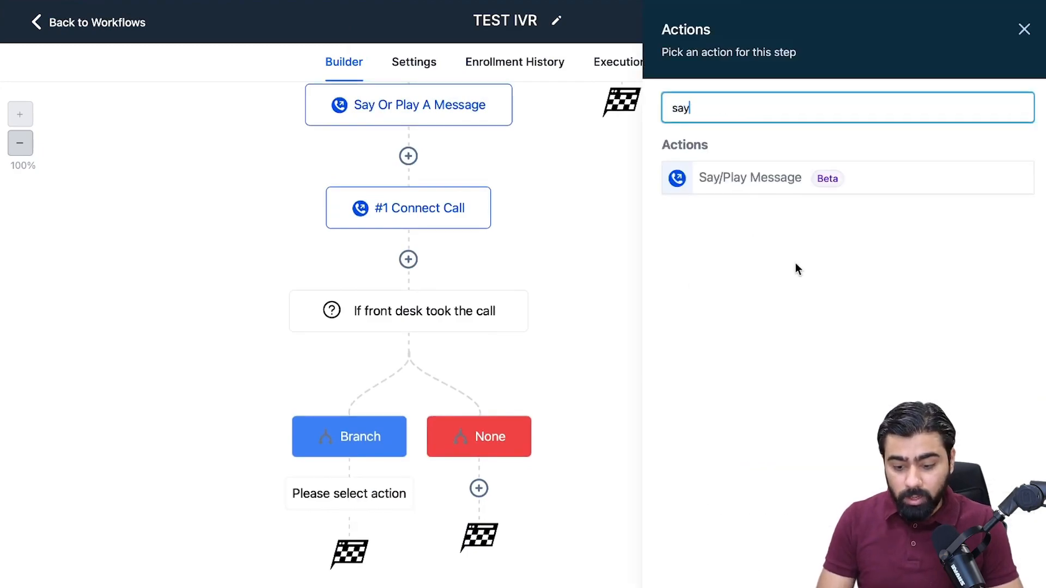
left_click(717, 179)
Replace the default text to say with "Sorry! All our lines are busy at the moment, we will".
triple_click(728, 284)
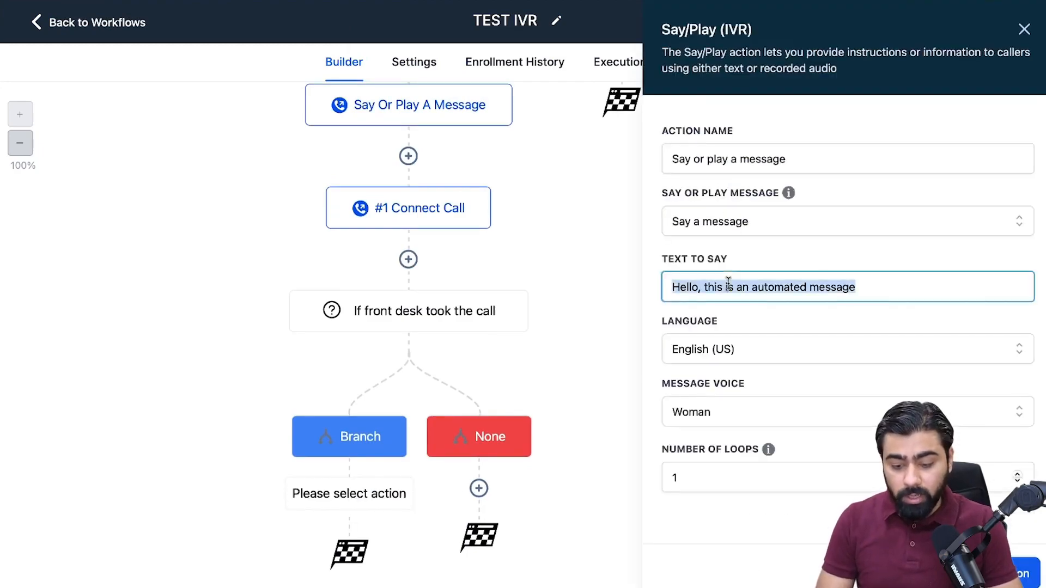
type("Sorry! ")
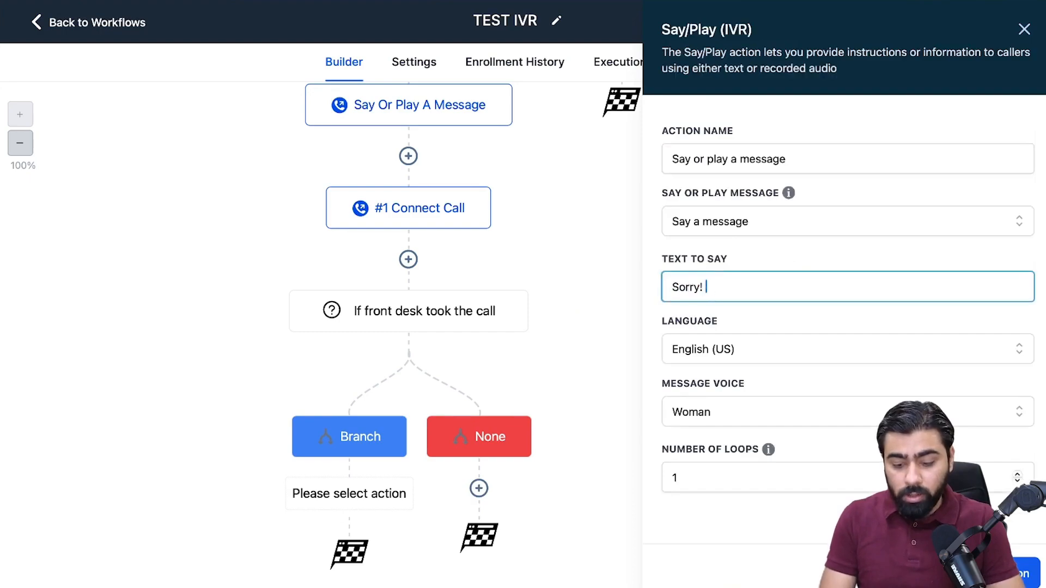
type("oAll our lines are b")
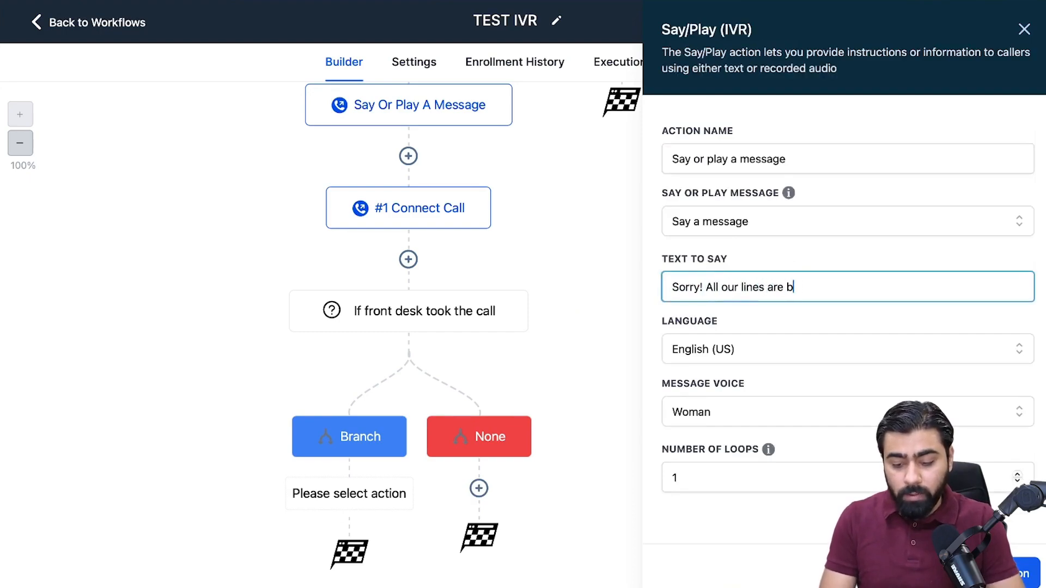
type("usy at the moment, we will")
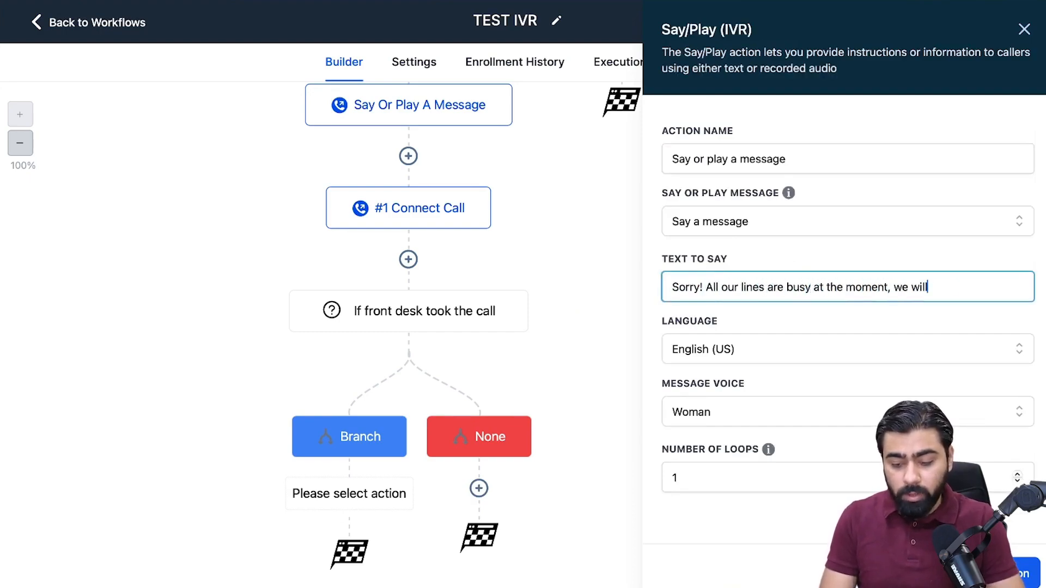
type(" get back to you soon. If you will like to leave a voicemail, please speak after the beep")
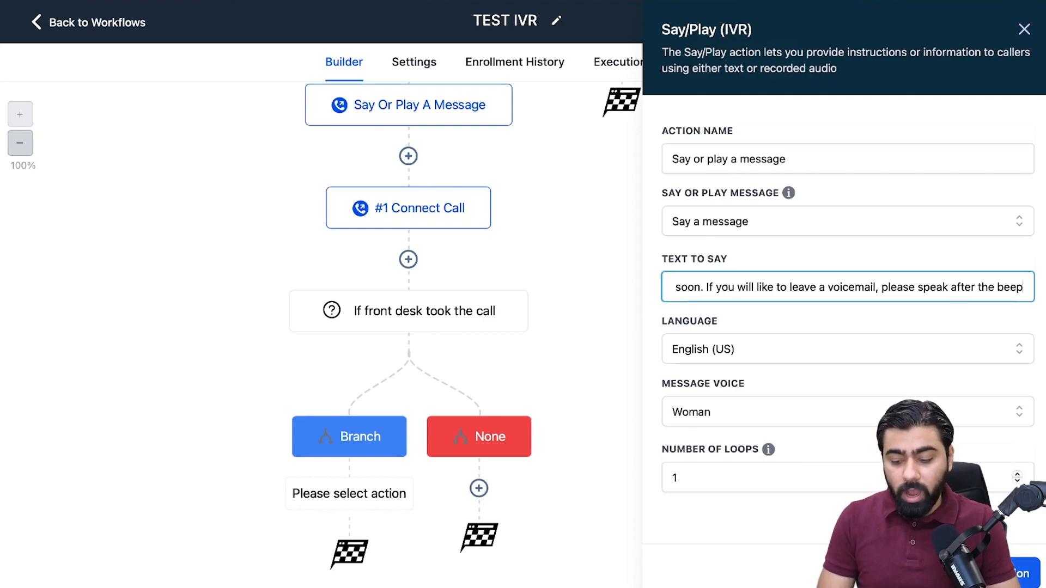
Complete the spoken text with "get back to you soon. If you will like to leave a voicemail, please speak after the beep" and save the action.
left_click(1000, 574)
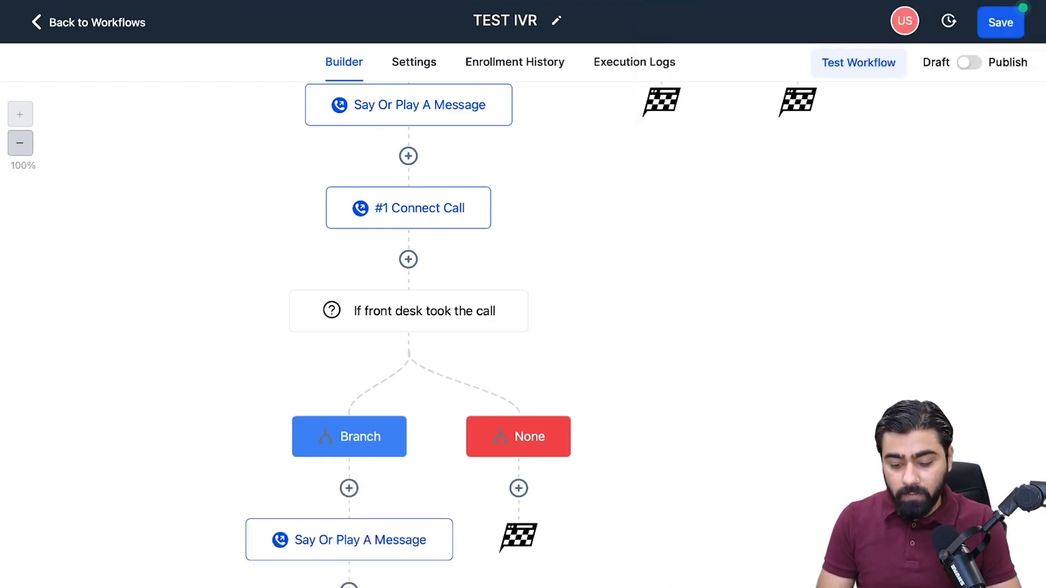
Add a second Say/Play Message action below the busy-lines message and set it to Play a message.
scroll(594, 417, "down", 2)
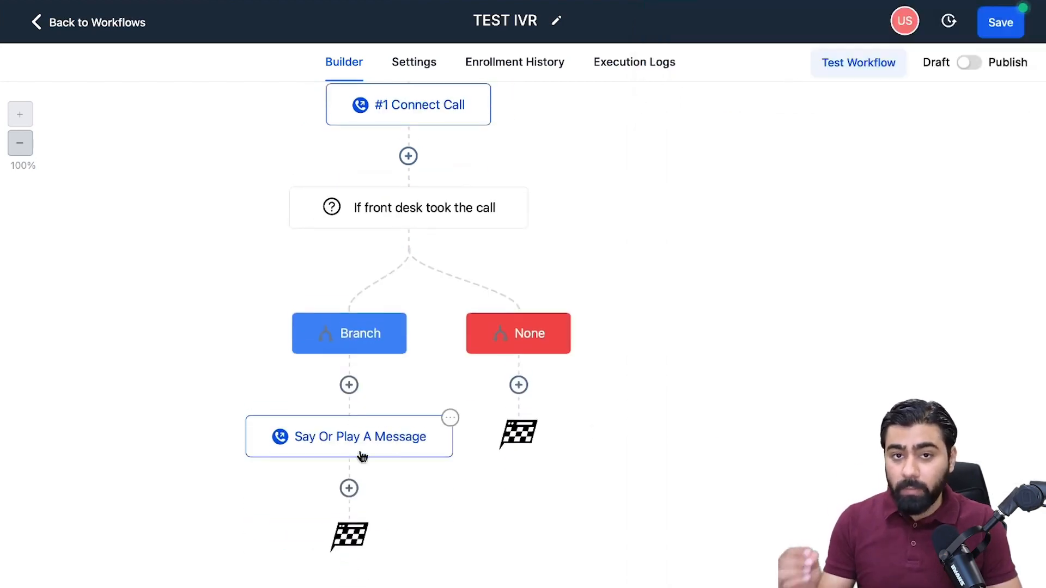
left_click(349, 489)
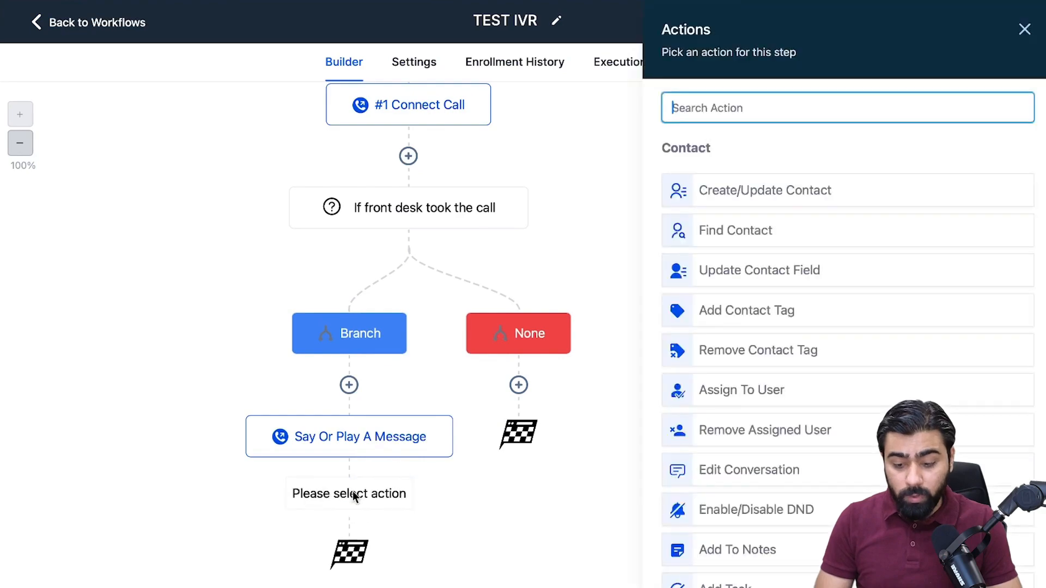
type("say")
left_click(735, 178)
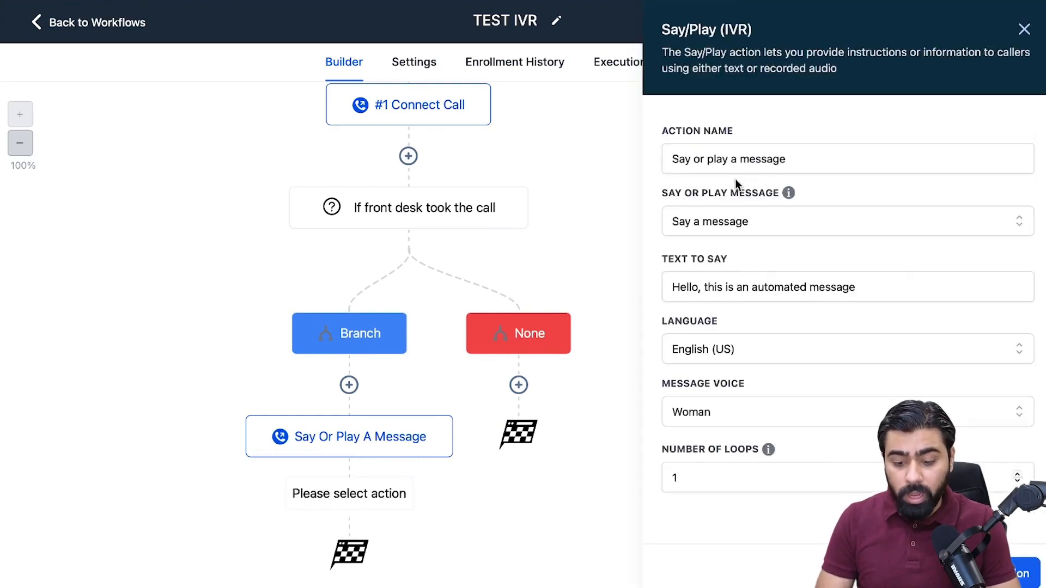
left_click(722, 221)
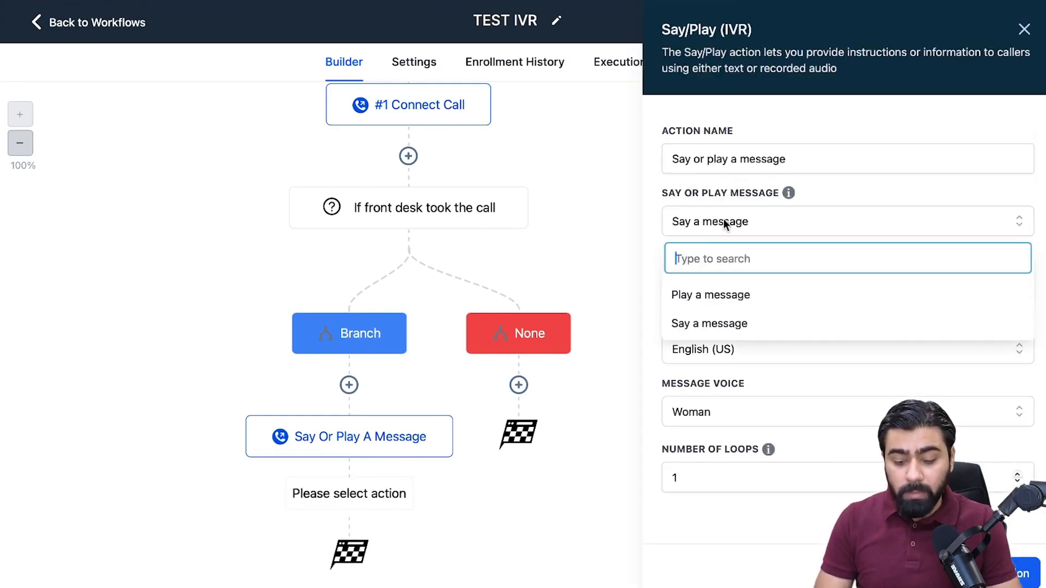
left_click(709, 295)
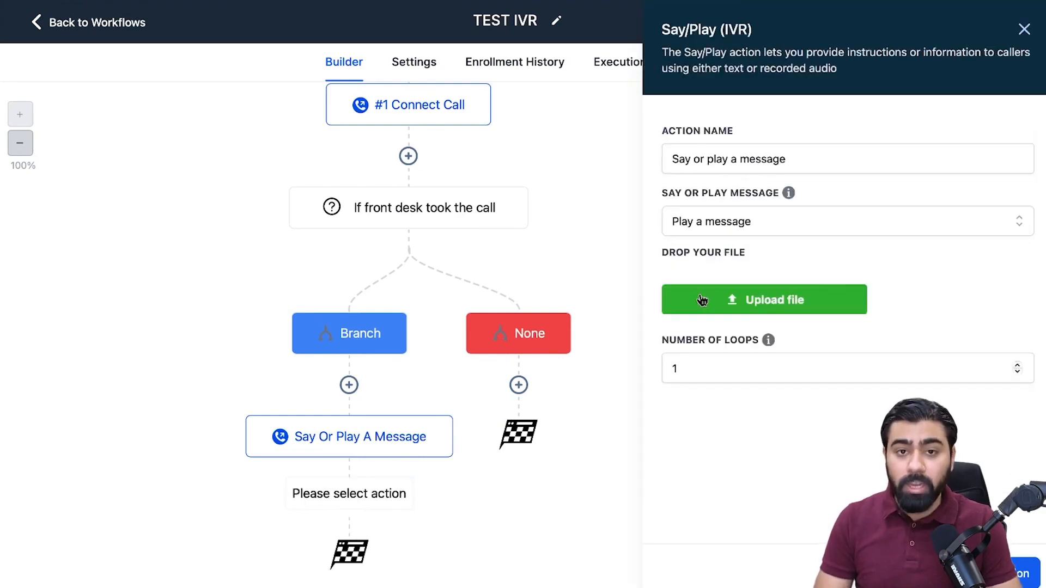
Upload the beep sound zapsplat_multimedia_beep_high_tech_with_reverb_007_87543.mp3 from Downloads and save the action.
left_click(751, 306)
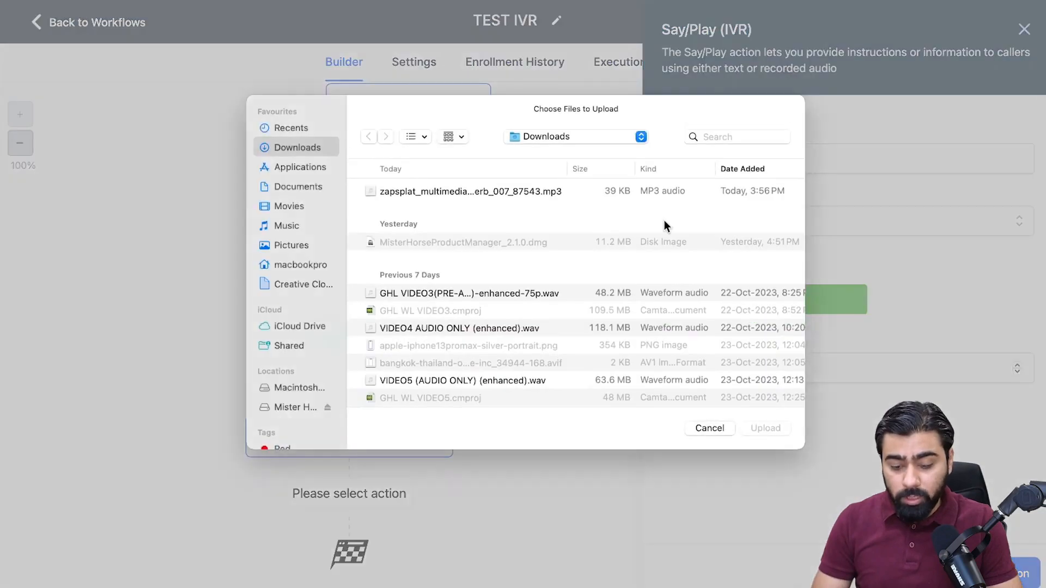
double_click(404, 189)
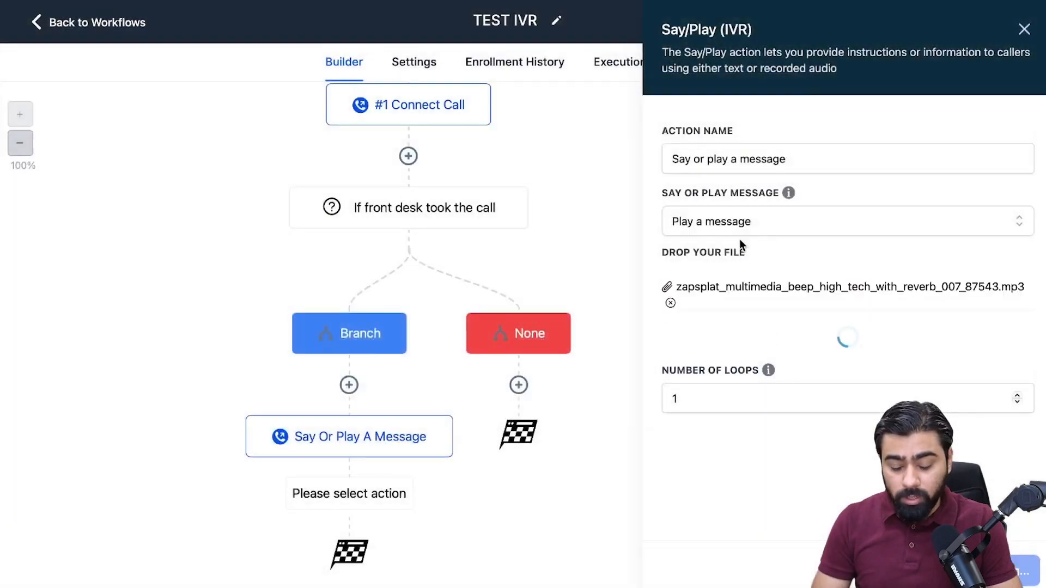
left_click(1001, 573)
Add a Record Voicemail action after the beep message and set recording to stop on keypress #.
scroll(641, 356, "down", 2)
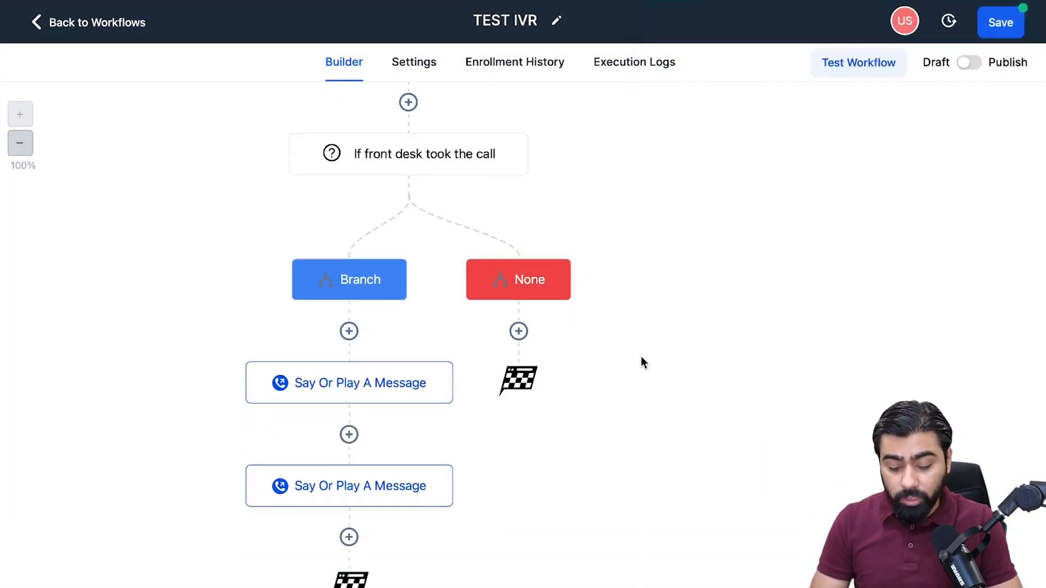
left_click(349, 488)
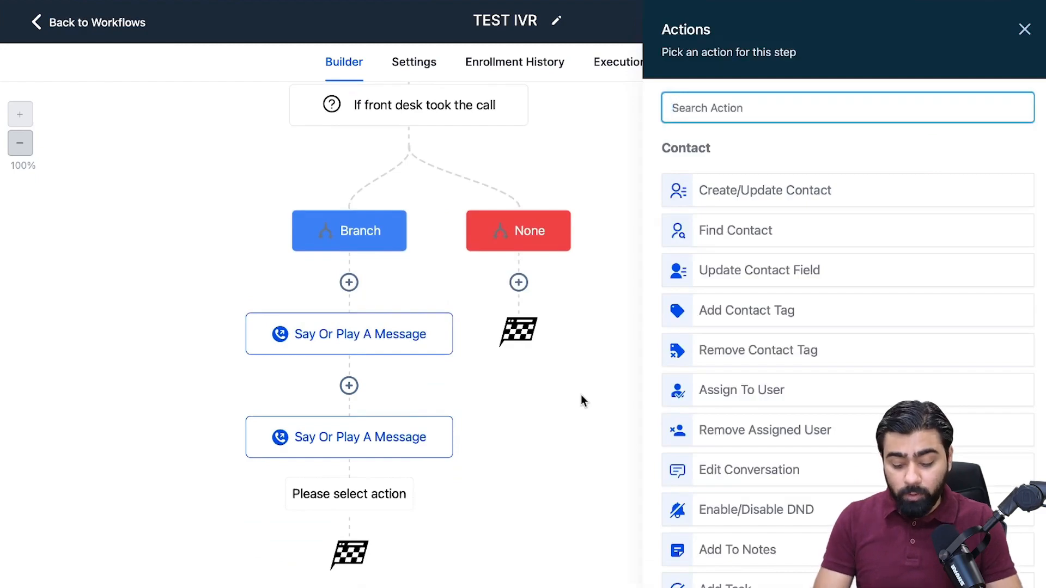
type("record")
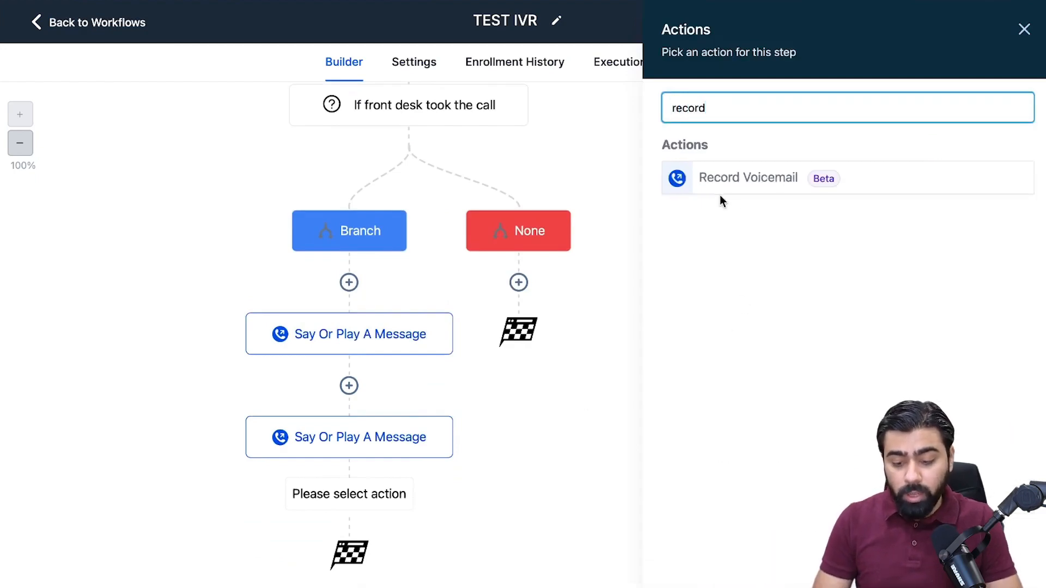
left_click(776, 184)
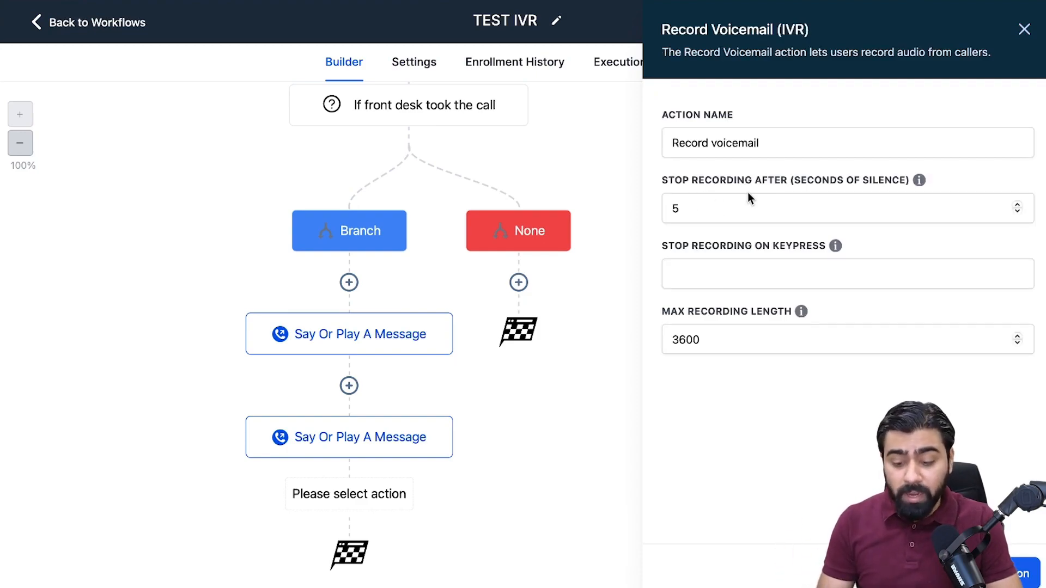
left_click(706, 270)
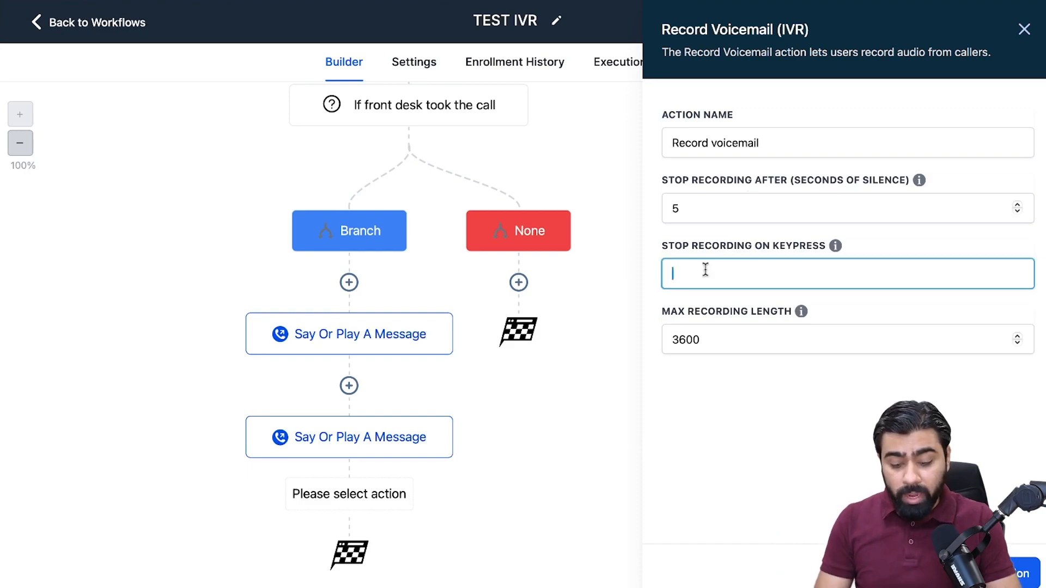
type("#")
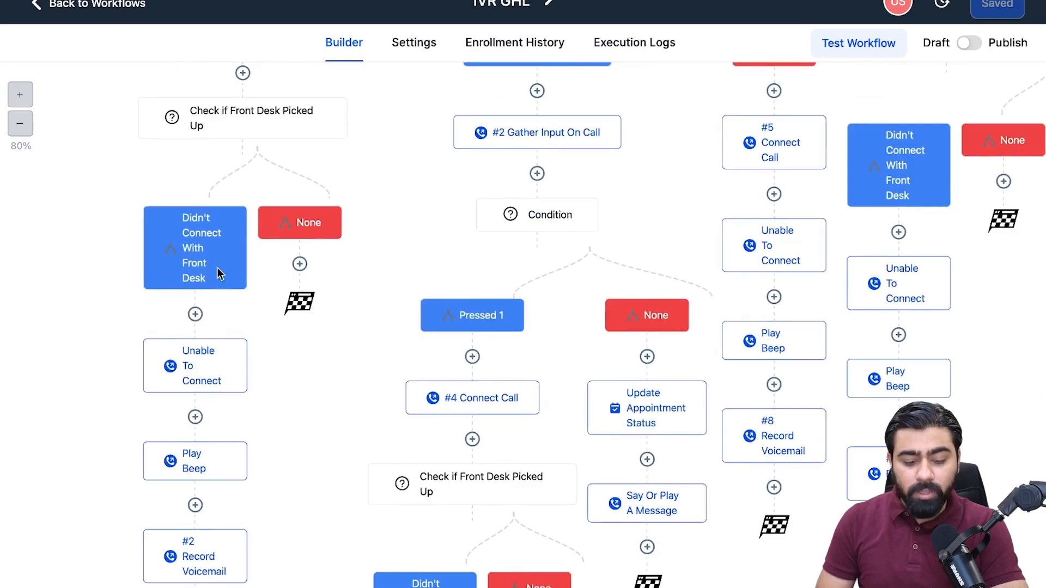
In the IVR GHL workflow, examine the Pressed 1 voicemail path and the "Check if Customer already has an appointment" condition under Pressed 2.
scroll(210, 273, "up", 7)
scroll(283, 332, "down", 12)
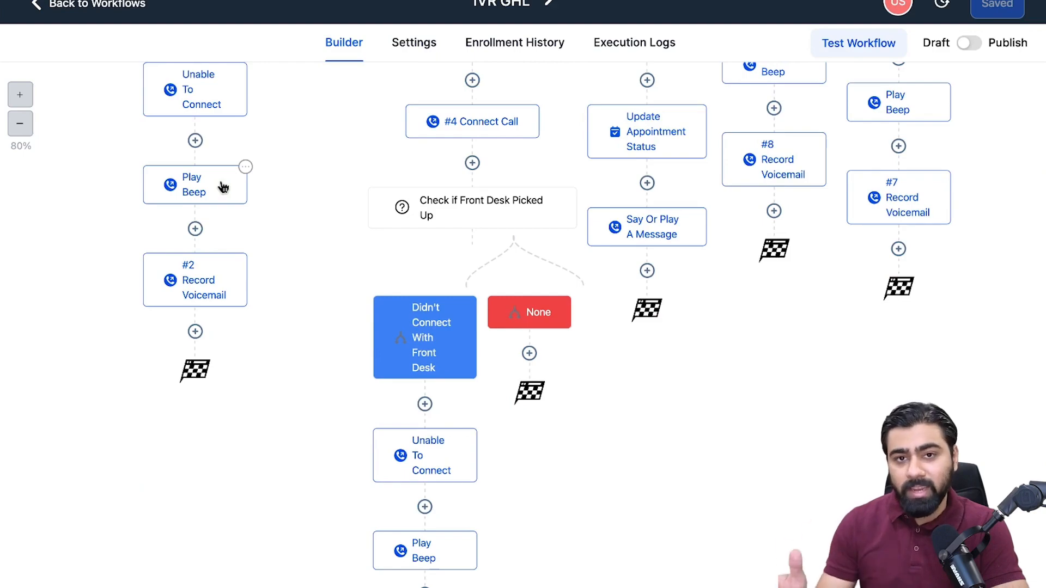
scroll(610, 173, "up", 10)
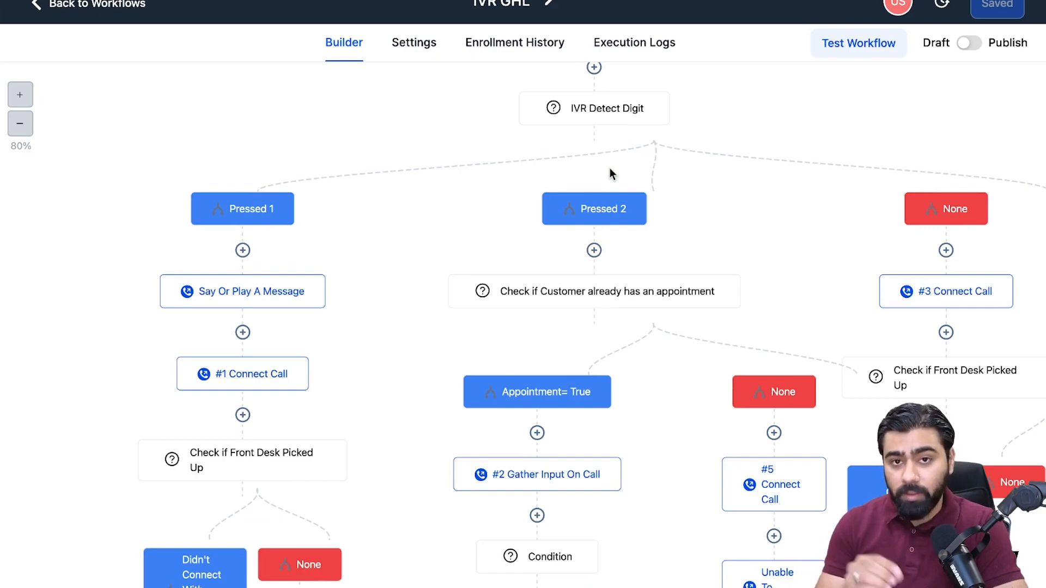
scroll(623, 253, "down", 3)
left_click(586, 225)
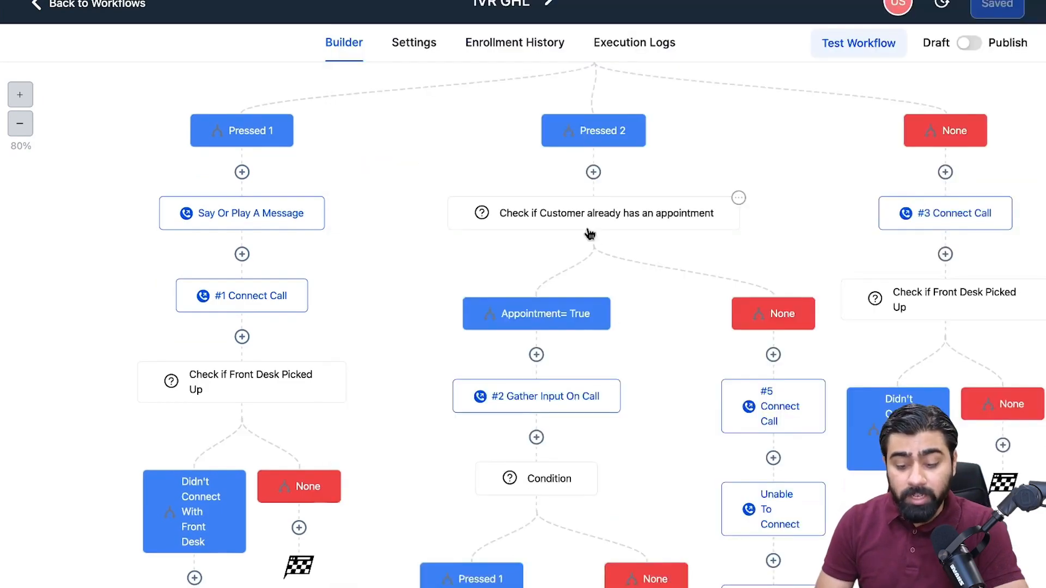
left_click(583, 219)
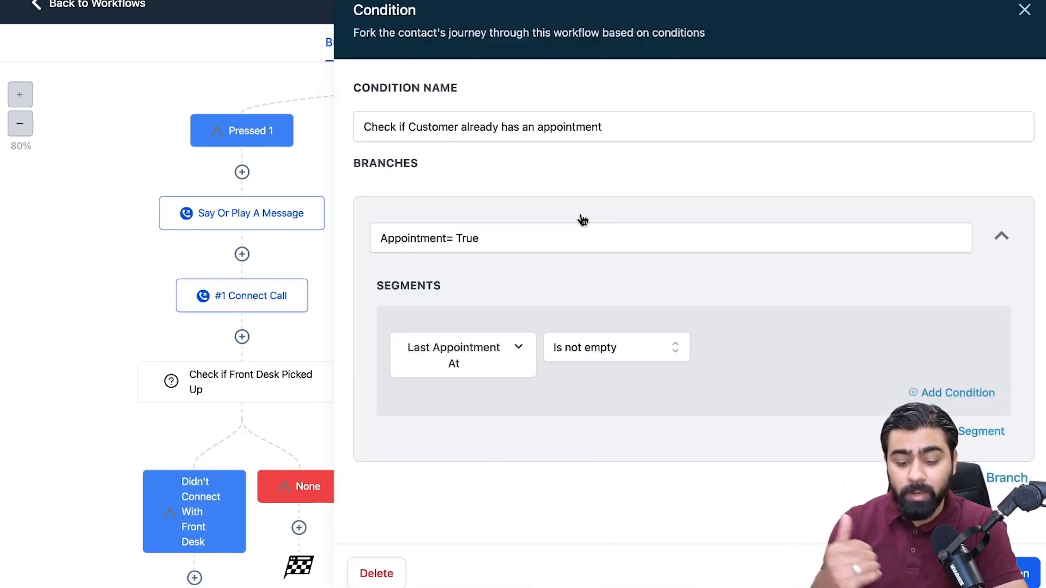
left_click(1025, 11)
Examine the Gather Input On Call settings and the Update Appointment Status action in the Appointment= True path, plus the neighbouring None branches.
scroll(726, 378, "down", 4)
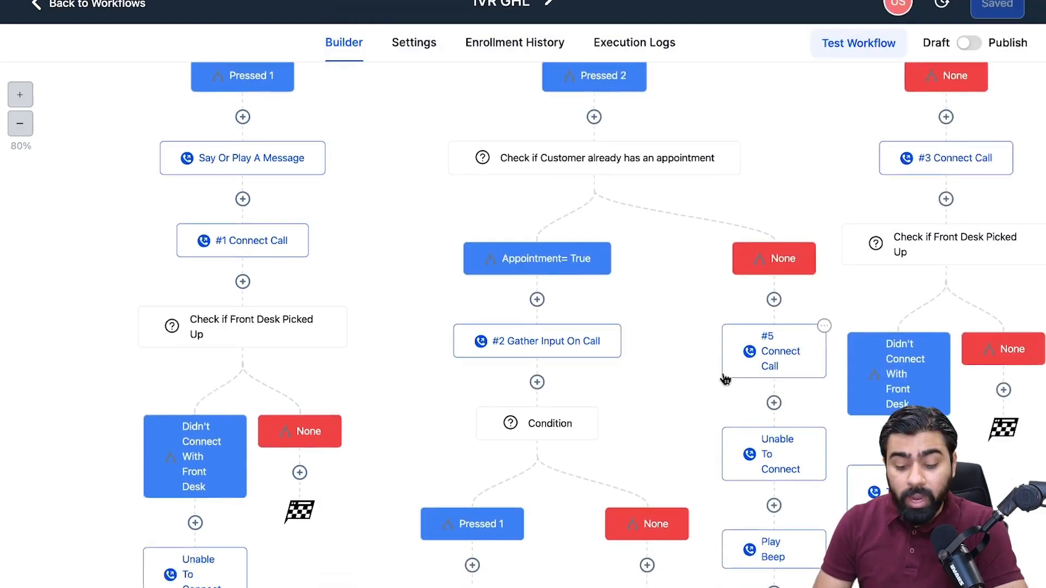
left_click(555, 192)
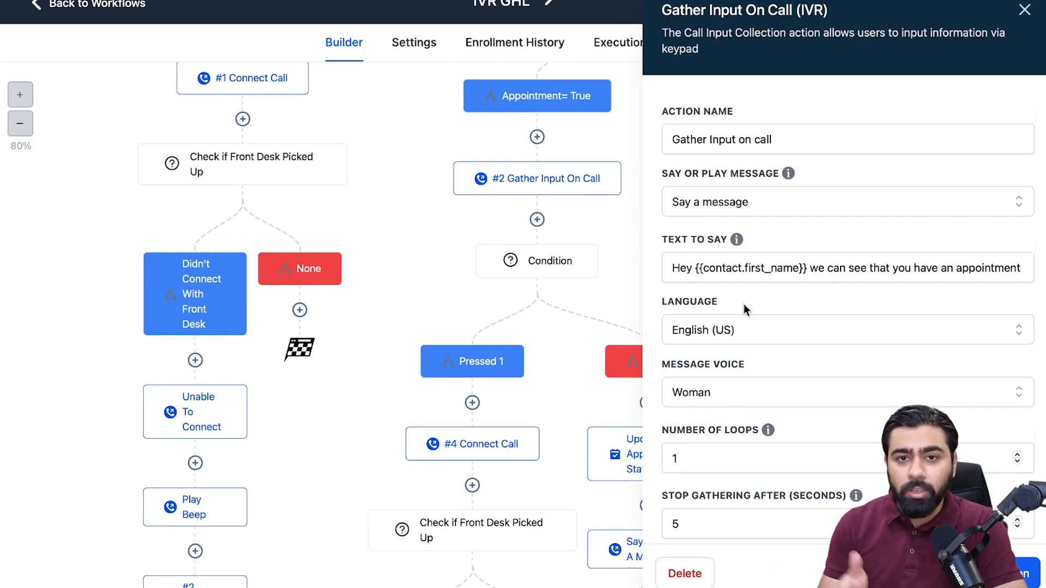
left_click(634, 238)
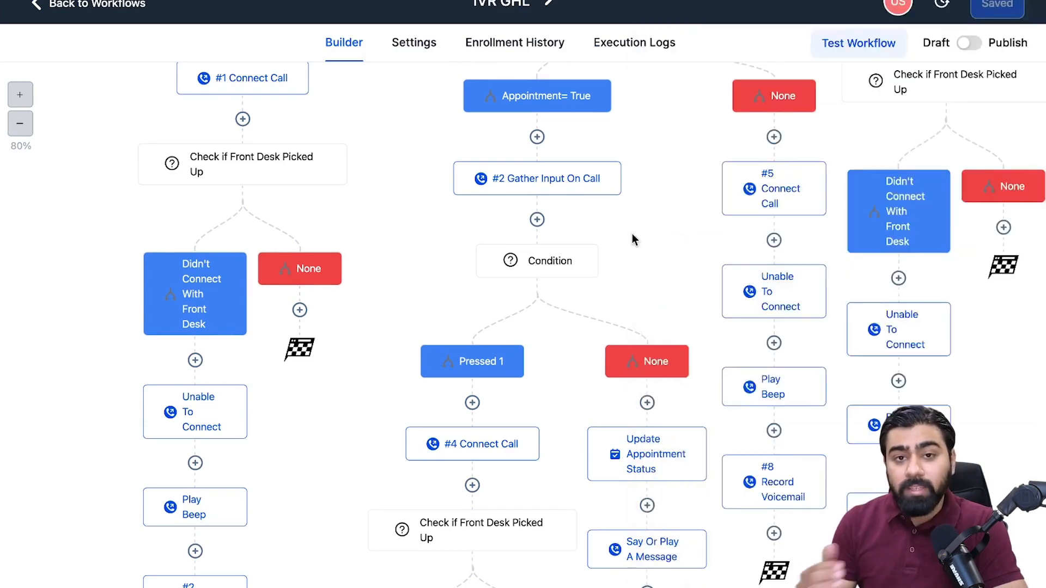
scroll(642, 362, "down", 2)
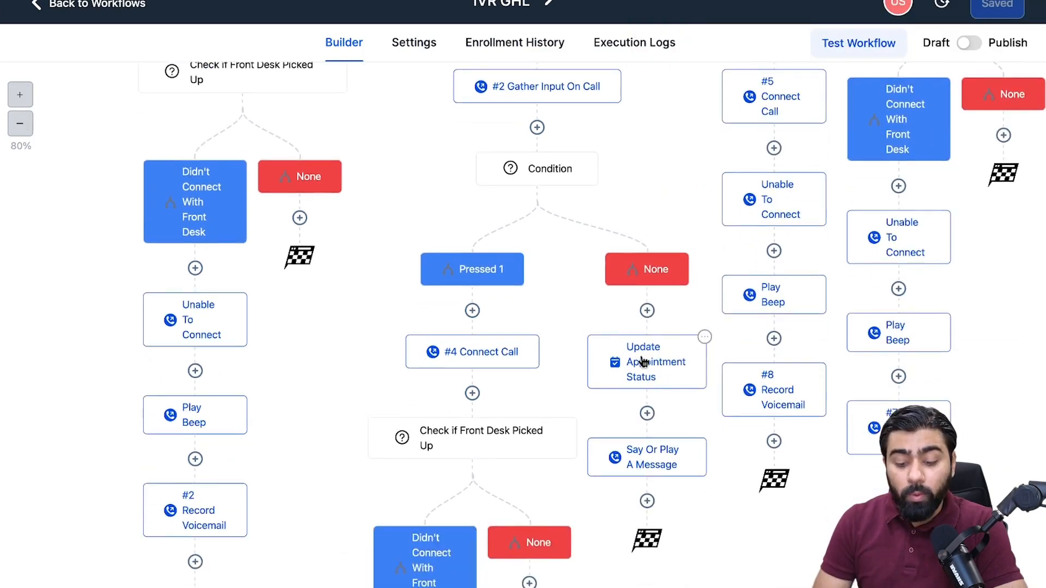
left_click(649, 381)
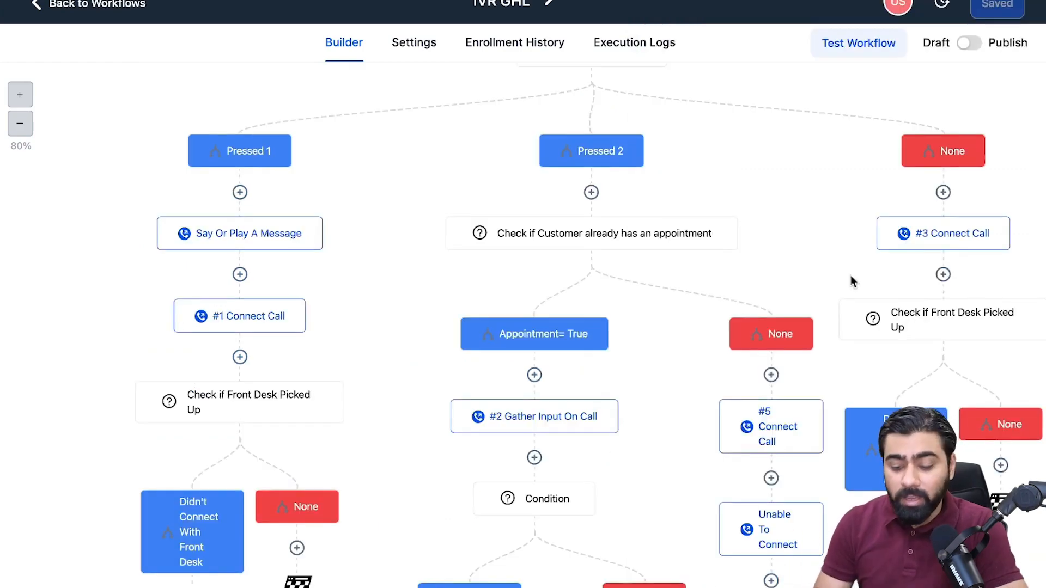
scroll(980, 329, "down", 4)
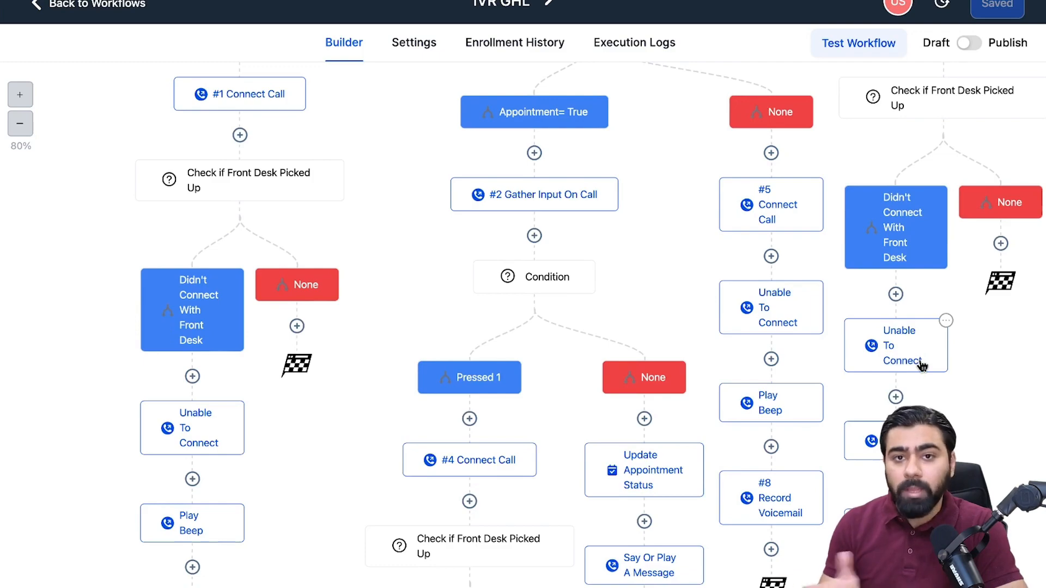
scroll(640, 259, "up", 1)
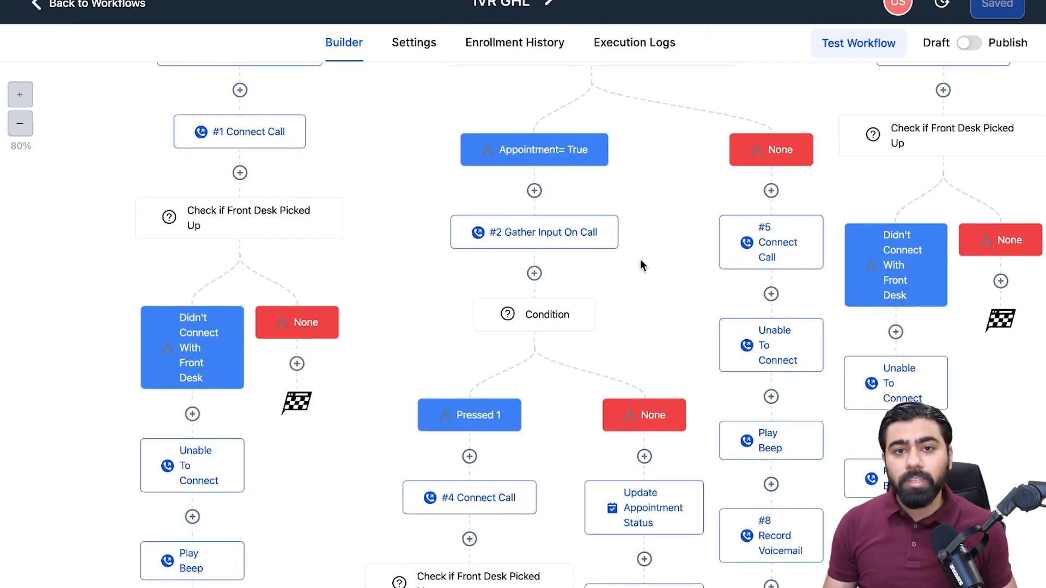